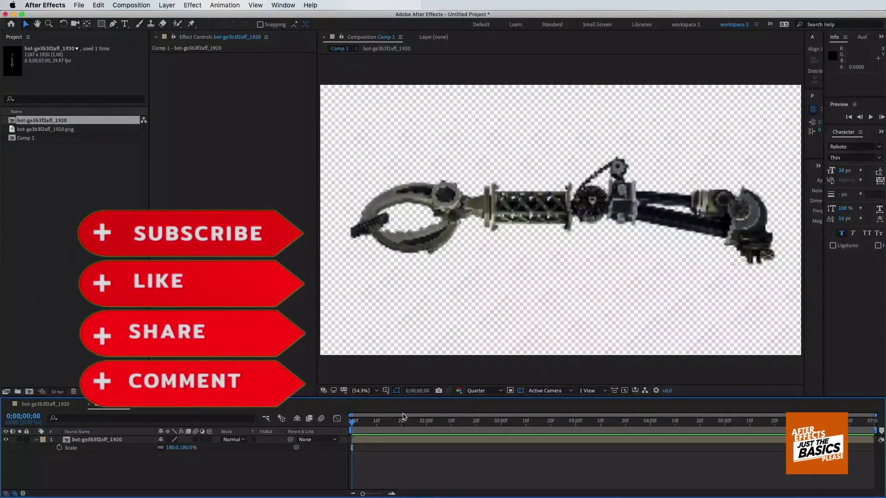
# Step: Switch the comp preview to Half resolution, then start a pen mask on the arm layer
pyautogui.click(485, 393)
pyautogui.click(488, 425)
pyautogui.click(115, 443)
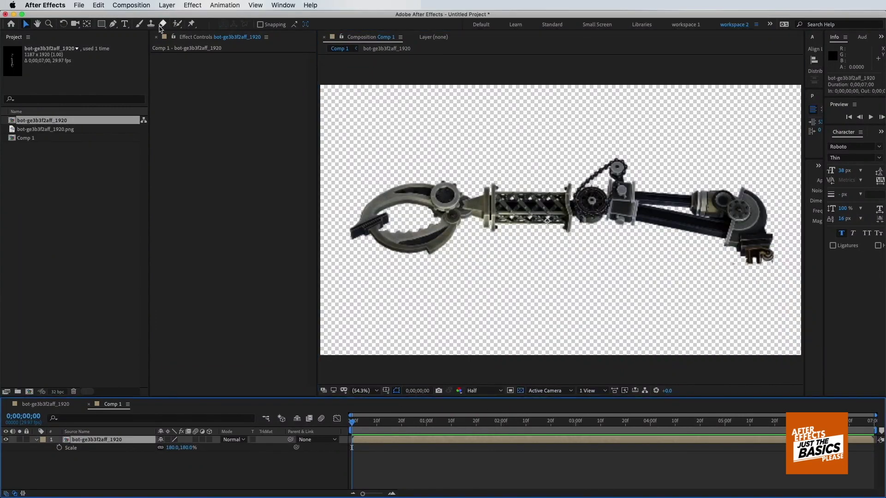
pyautogui.click(113, 25)
pyautogui.click(779, 198)
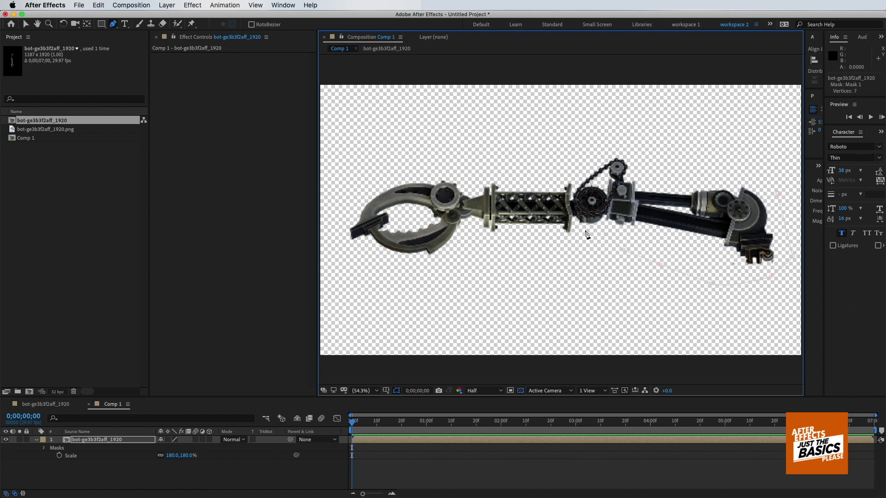
# Step: Finish the mask around the chain gear and rear arm and close it
pyautogui.click(572, 193)
pyautogui.click(586, 167)
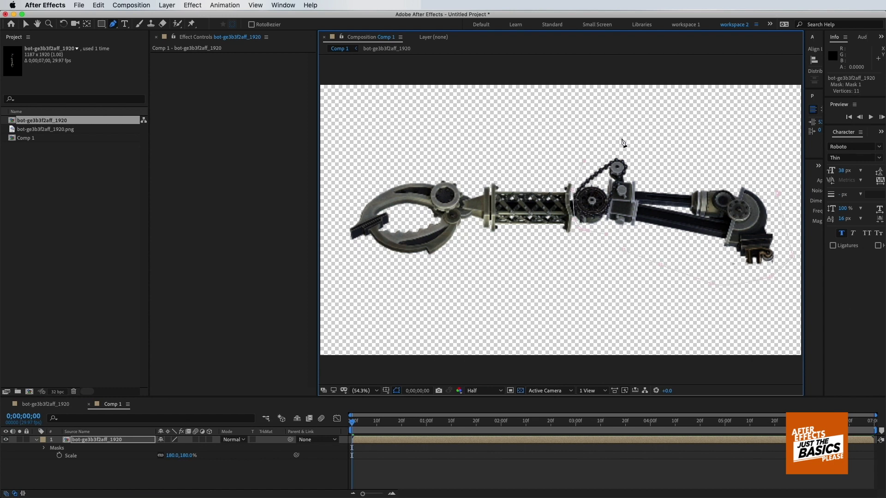
pyautogui.click(759, 164)
pyautogui.click(777, 195)
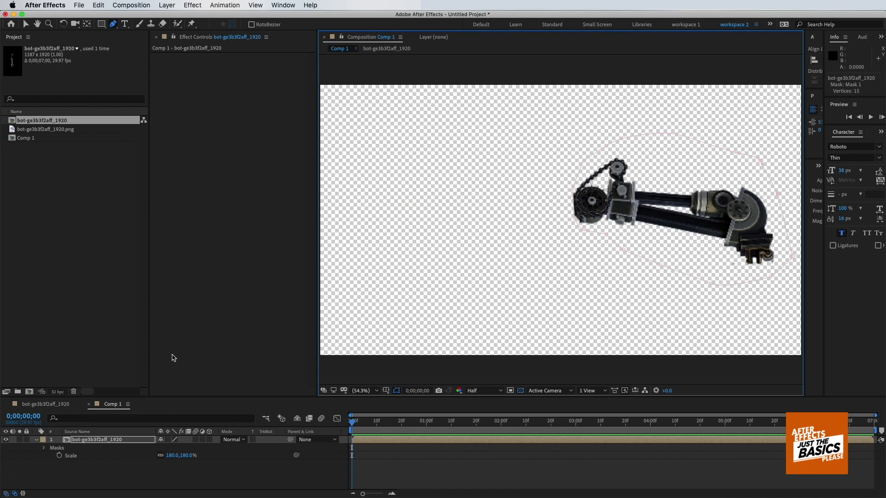
# Step: Duplicate the masked arm layer and delete the copy's mask
pyautogui.press('super+d')
pyautogui.press('m')
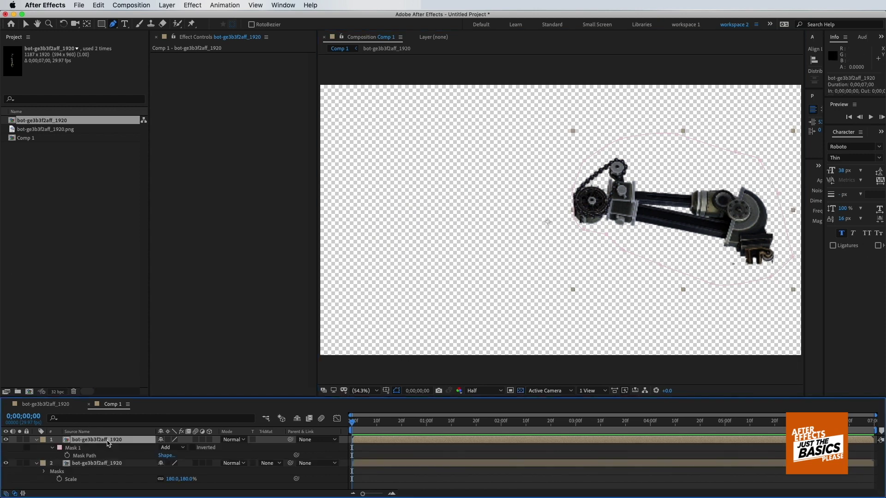
pyautogui.press('Delete')
# Step: Start a new mask at the middle joint and reshape its points near the joint
pyautogui.click(581, 162)
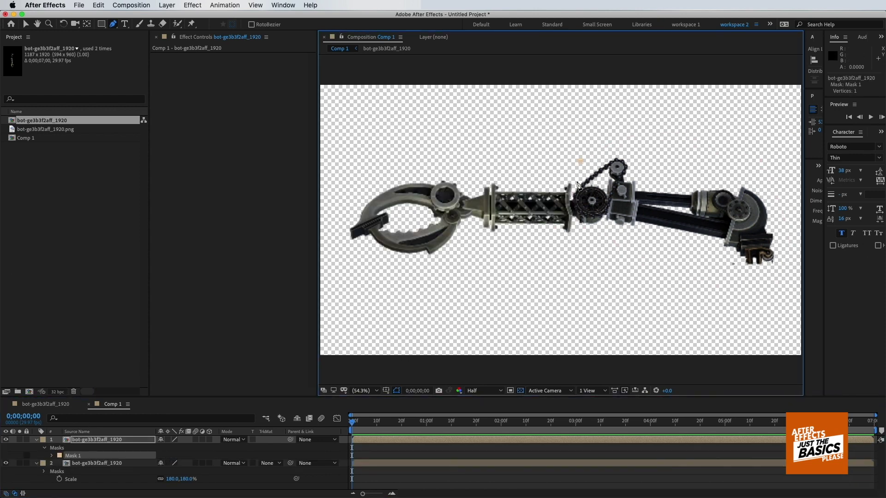
pyautogui.click(580, 219)
pyautogui.press('v')
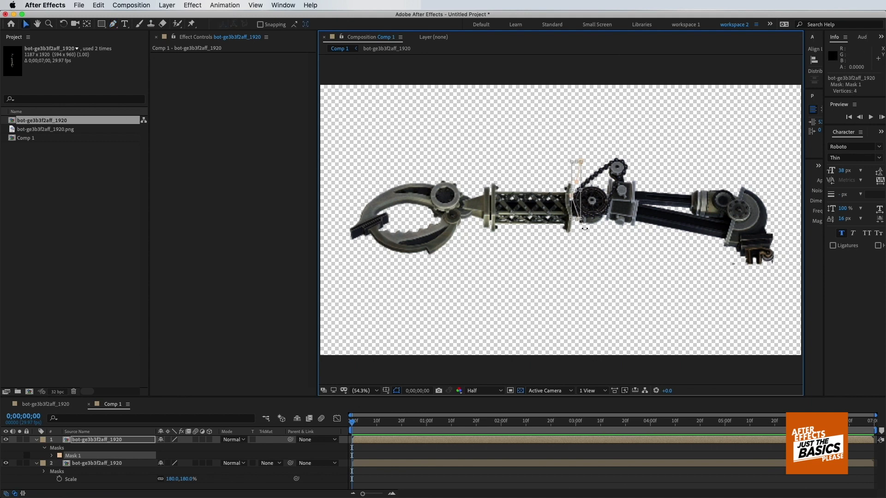
pyautogui.moveTo(587, 239); pyautogui.dragTo(588, 244)
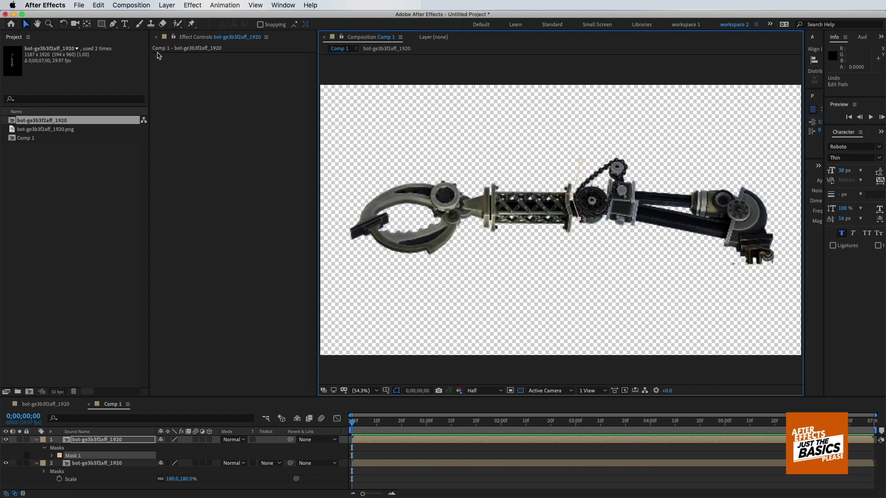
pyautogui.click(113, 24)
# Step: Trace the mask below and over the middle section and close it
pyautogui.click(585, 250)
pyautogui.click(565, 261)
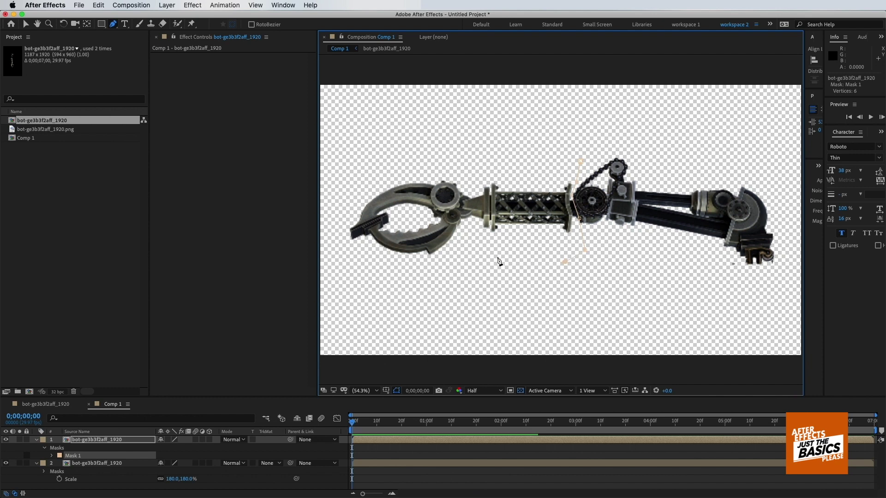
pyautogui.click(498, 256)
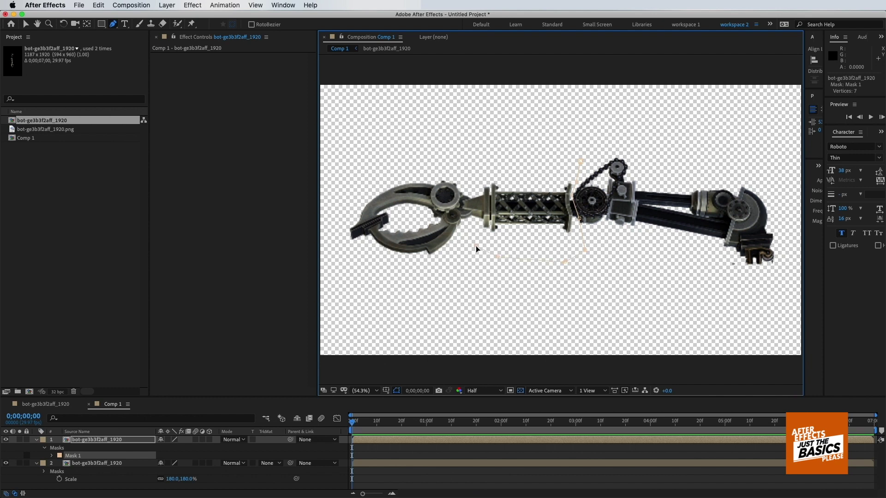
pyautogui.click(459, 209)
pyautogui.click(463, 188)
pyautogui.click(486, 177)
pyautogui.click(552, 149)
pyautogui.click(582, 162)
# Step: Duplicate the middle-section layer and delete the copy's mask to restore the full arm
pyautogui.click(105, 440)
pyautogui.press('super+d')
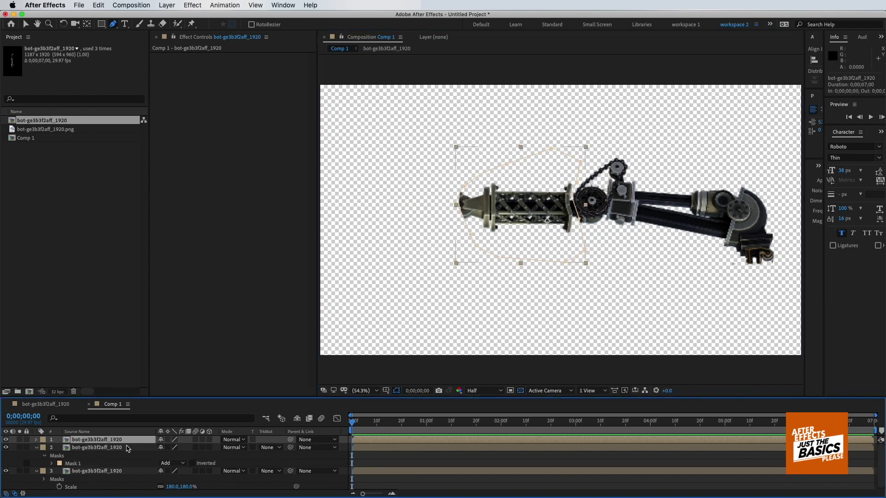
pyautogui.press('m')
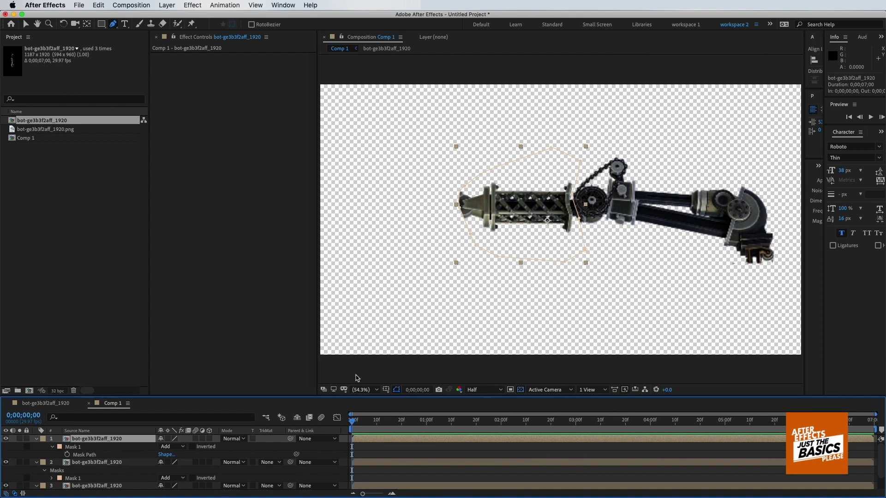
pyautogui.moveTo(352, 397); pyautogui.dragTo(362, 338)
pyautogui.press('Delete')
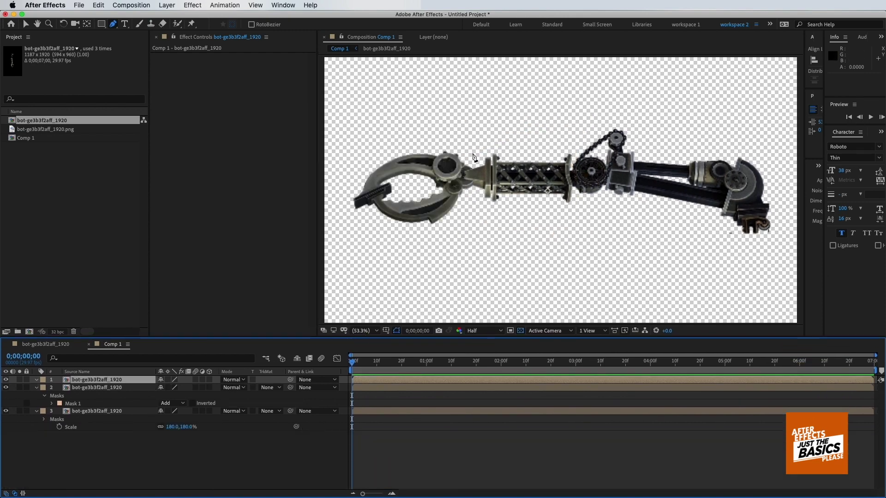
# Step: Draw a closed mask around the lower claw jaw
pyautogui.click(470, 150)
pyautogui.click(475, 171)
pyautogui.click(466, 202)
pyautogui.click(447, 236)
pyautogui.click(401, 244)
pyautogui.click(361, 236)
pyautogui.click(348, 225)
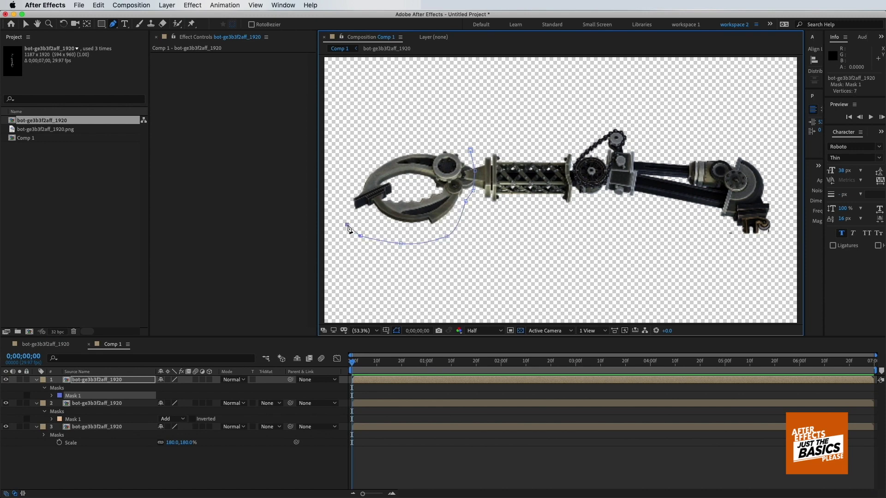
pyautogui.click(362, 194)
pyautogui.click(460, 176)
pyautogui.click(471, 151)
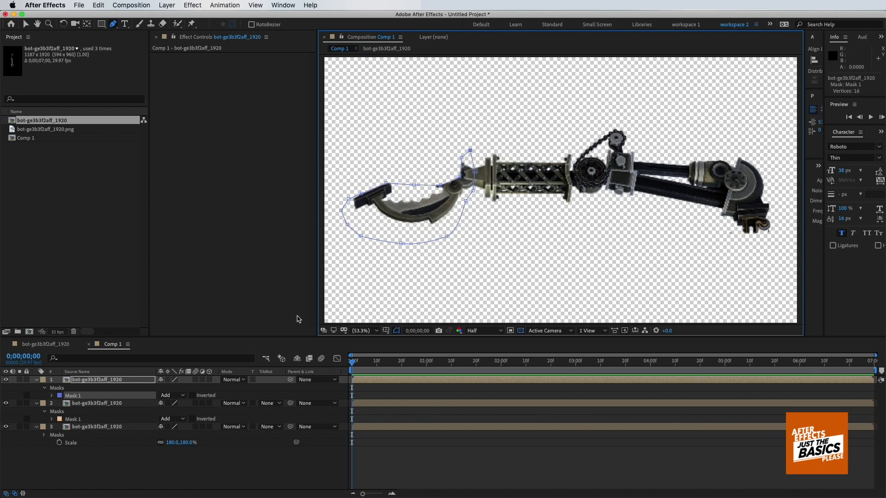
# Step: Duplicate the layer, clear the copy's mask, and mask the upper claw jaw
pyautogui.hotkey('ctrl', 'd')
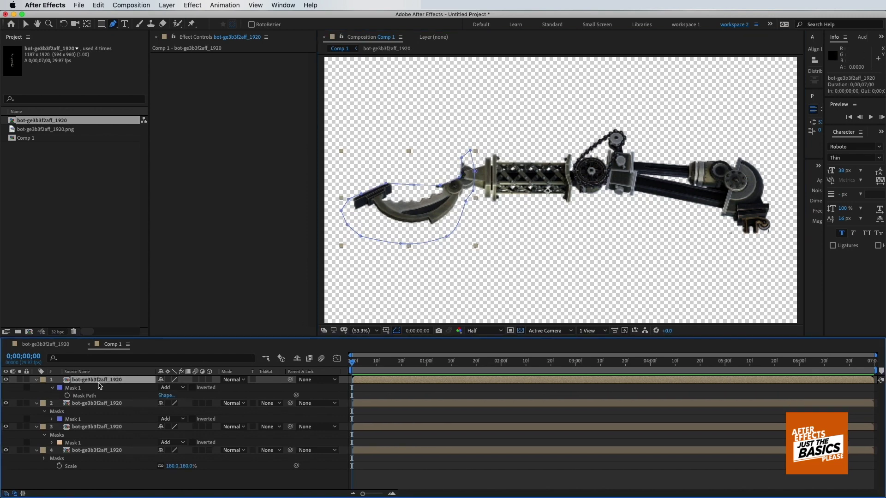
pyautogui.press('Delete')
pyautogui.click(466, 145)
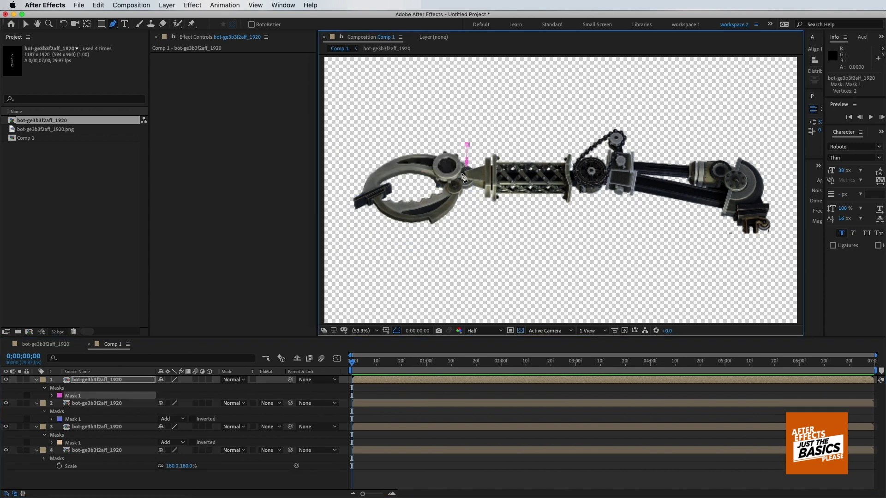
pyautogui.click(439, 185)
pyautogui.click(424, 182)
pyautogui.click(416, 182)
pyautogui.click(352, 196)
pyautogui.click(344, 177)
pyautogui.click(372, 127)
pyautogui.moveTo(430, 116); pyautogui.dragTo(446, 121)
pyautogui.click(467, 145)
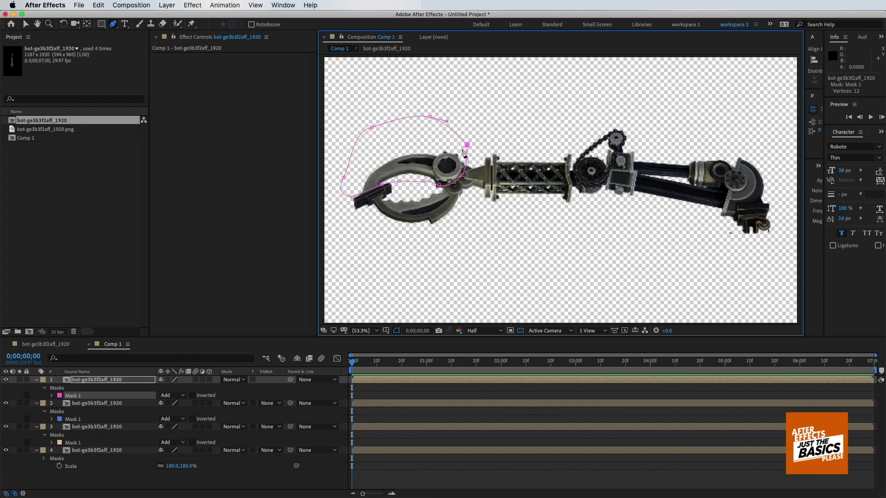
# Step: Collapse all layers' property lists and select both claw layers
pyautogui.press('super+a')
pyautogui.click(37, 380)
pyautogui.click(92, 459)
pyautogui.click(92, 387)
pyautogui.keyDown('shift'); pyautogui.click(50, 382); pyautogui.keyUp('shift')
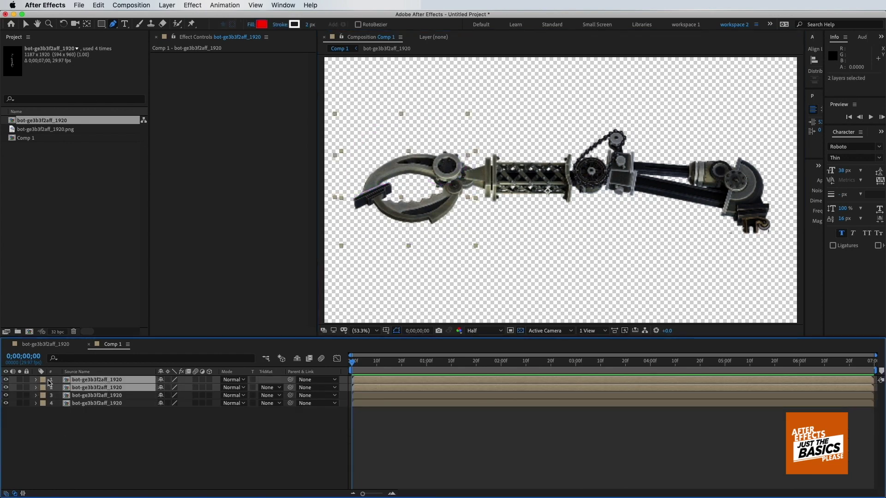
# Step: Label both claw layers Orange and the middle section Blue
pyautogui.click(44, 380)
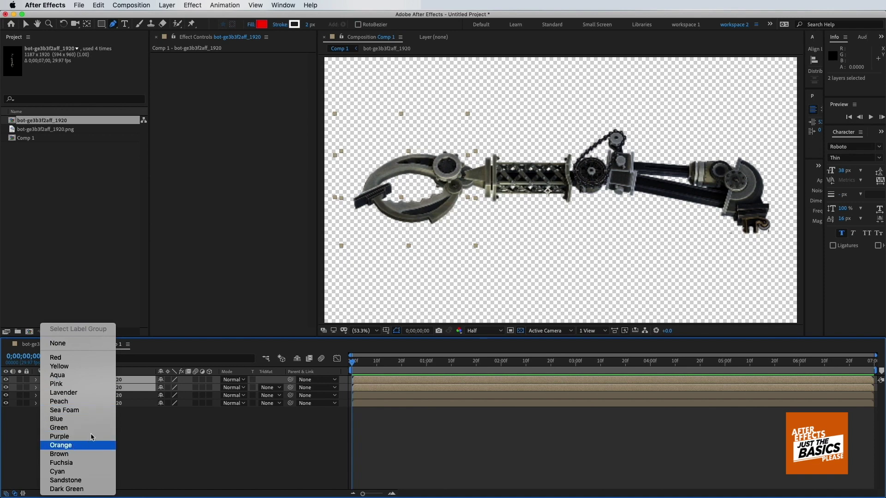
pyautogui.click(74, 445)
pyautogui.click(60, 395)
pyautogui.click(44, 395)
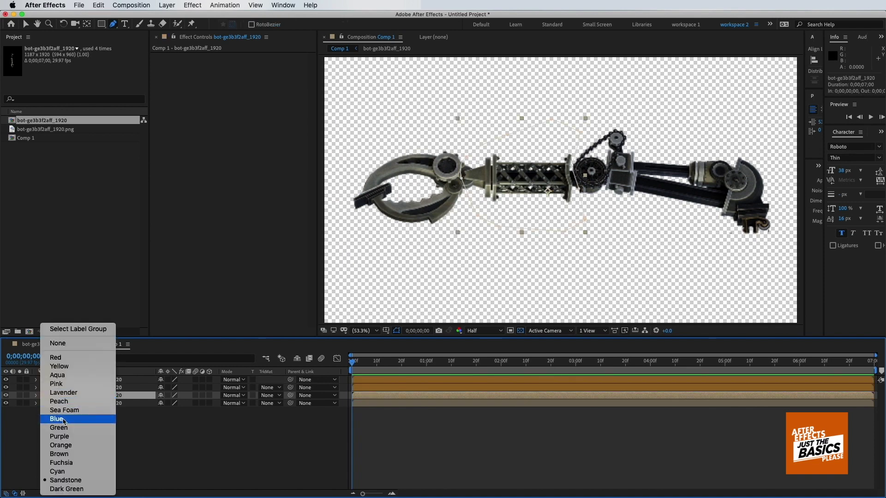
pyautogui.click(57, 419)
# Step: With Pan Behind, move the middle section's and rear arm's anchor points onto their joints
pyautogui.press('y')
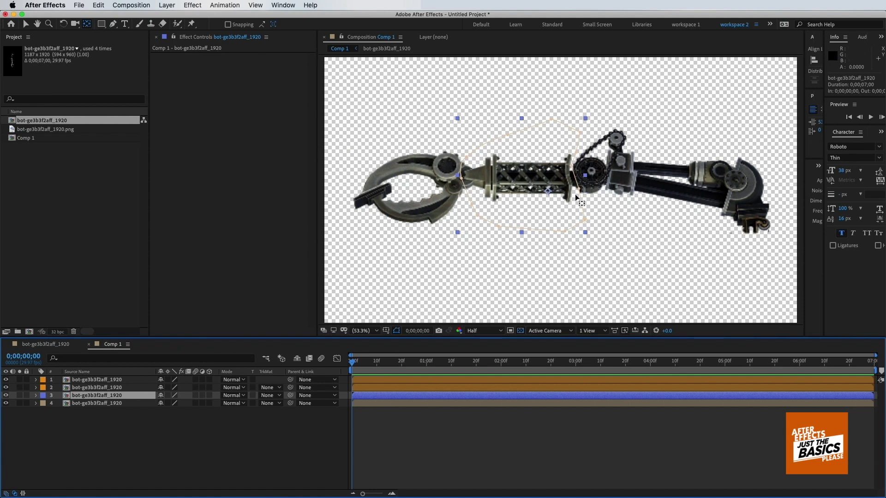
pyautogui.moveTo(548, 191)
pyautogui.mouseDown()
pyautogui.moveTo(571, 189)
pyautogui.moveTo(581, 176)
pyautogui.mouseUp()
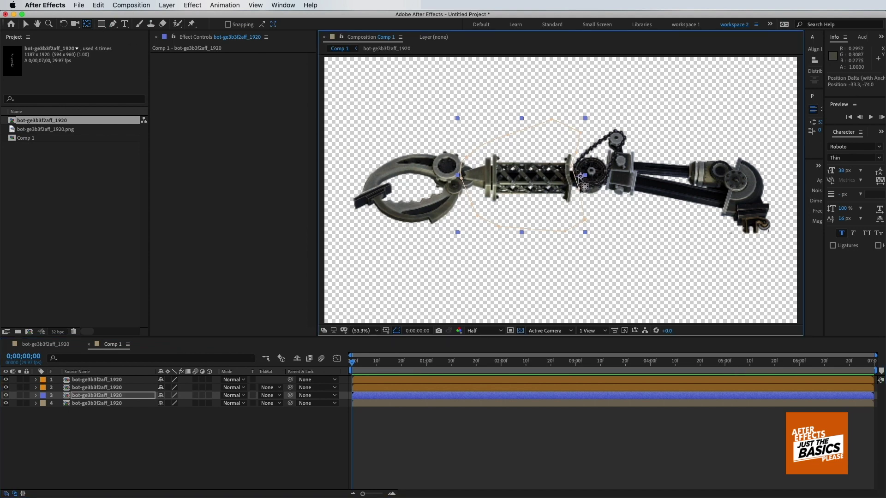
pyautogui.click(111, 403)
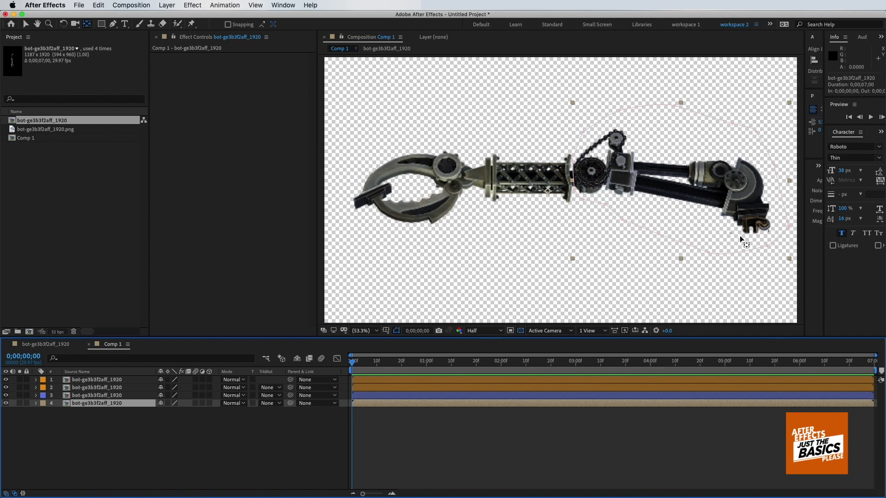
pyautogui.moveTo(547, 190); pyautogui.dragTo(738, 184)
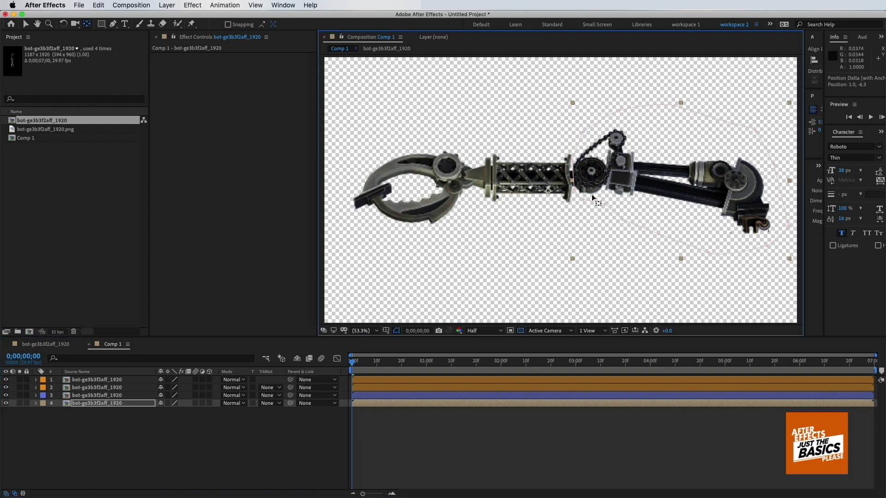
# Step: Move the upper and lower claw anchor points onto the claw gear
pyautogui.click(380, 222)
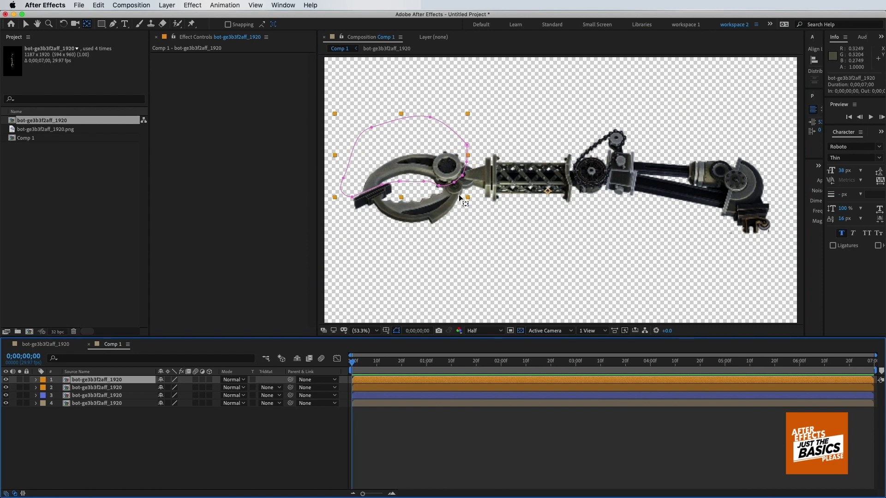
pyautogui.moveTo(547, 191); pyautogui.dragTo(450, 175)
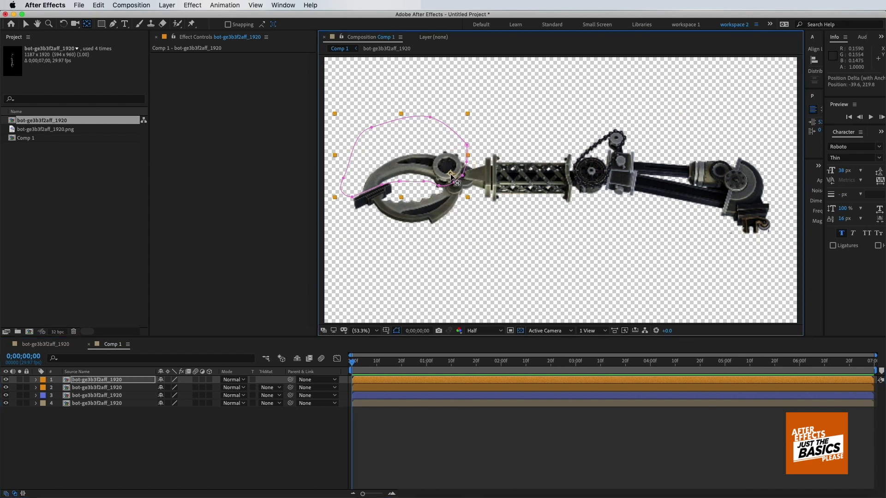
pyautogui.click(122, 388)
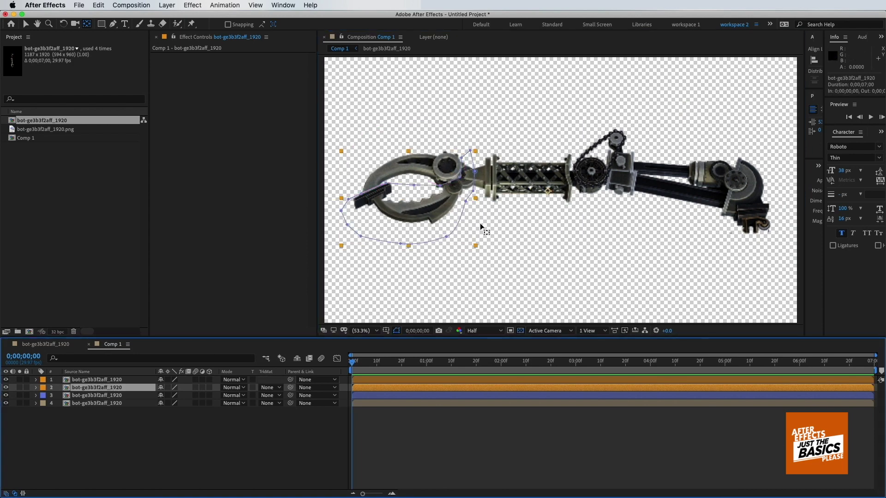
pyautogui.moveTo(566, 178); pyautogui.dragTo(478, 198)
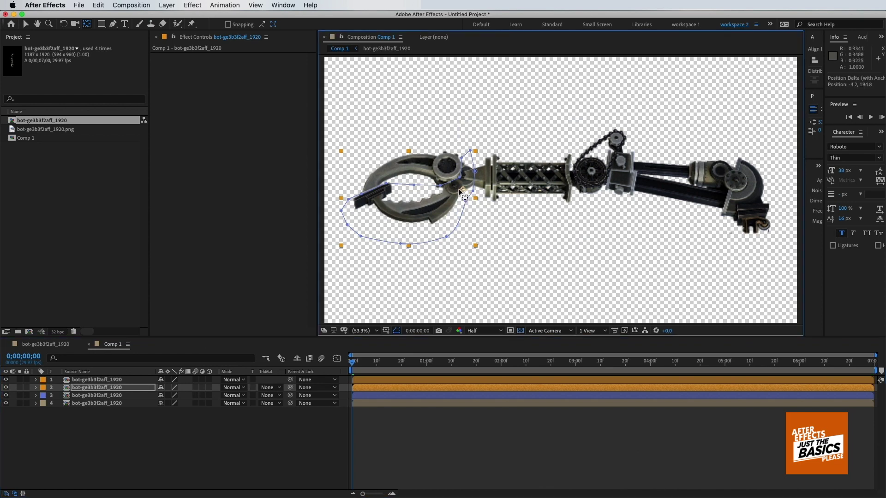
pyautogui.click(109, 415)
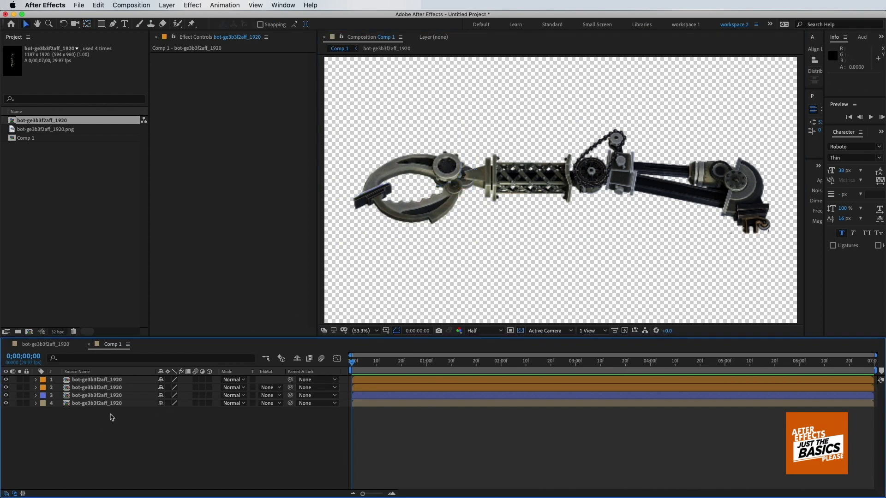
# Step: Parent both claw layers to the middle section and the middle section to the rear arm
pyautogui.click(104, 381)
pyautogui.keyDown('shift'); pyautogui.click(104, 387); pyautogui.keyUp('shift')
pyautogui.moveTo(291, 384); pyautogui.dragTo(270, 395)
pyautogui.click(270, 397)
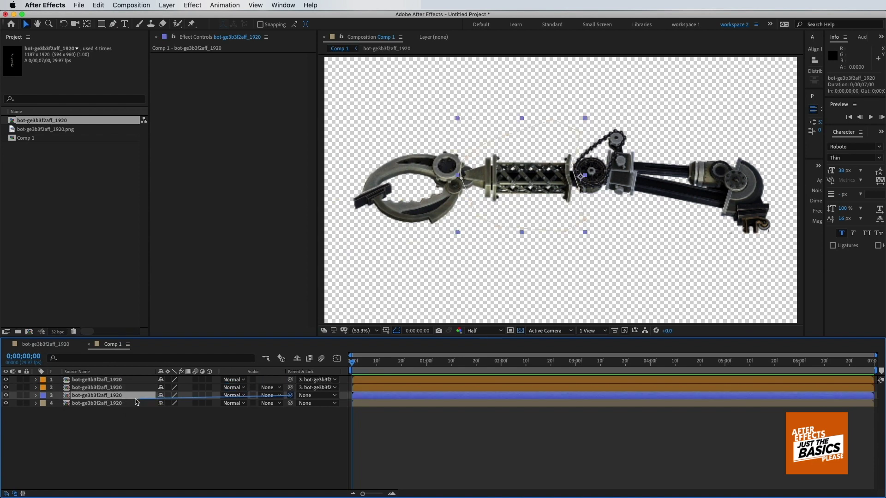
pyautogui.moveTo(137, 402)
pyautogui.mouseDown()
pyautogui.moveTo(191, 417)
pyautogui.moveTo(219, 403)
pyautogui.mouseUp()
# Step: Reveal the rear arm's rotation and scale, and move the arm down and left
pyautogui.press('r')
pyautogui.press('s')
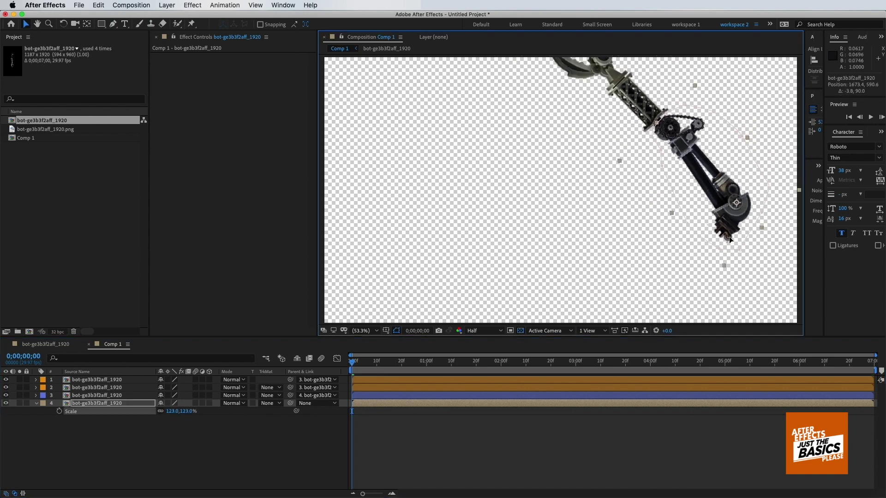
pyautogui.moveTo(729, 228); pyautogui.dragTo(718, 307)
# Step: Set the composition width to 1080 in Composition Settings
pyautogui.hotkey('ctrl', 'k')
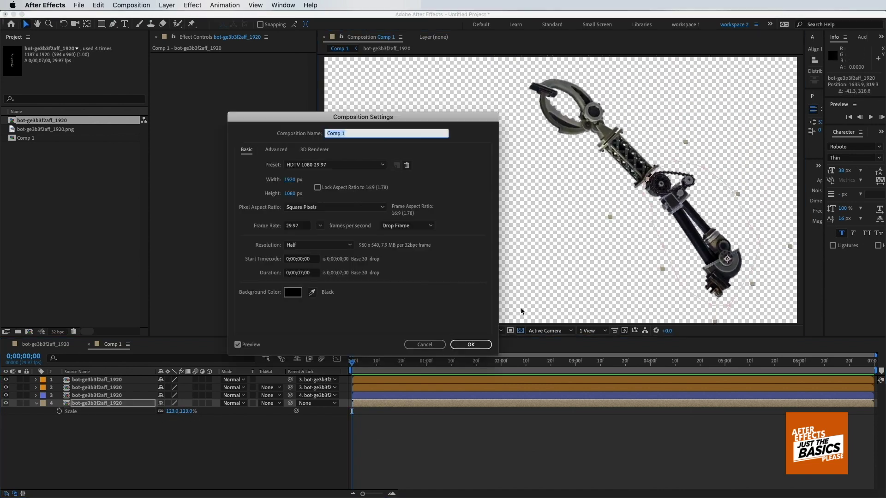
pyautogui.click(291, 182)
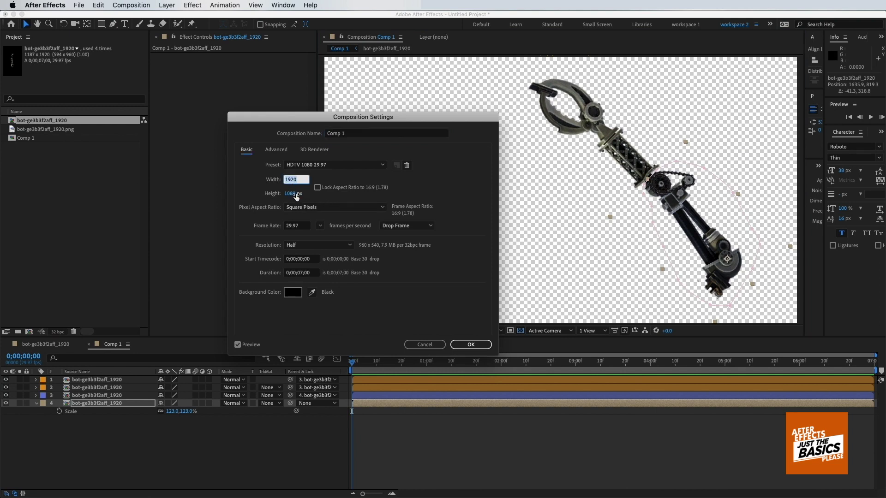
pyautogui.write('1080')
pyautogui.press('Return')
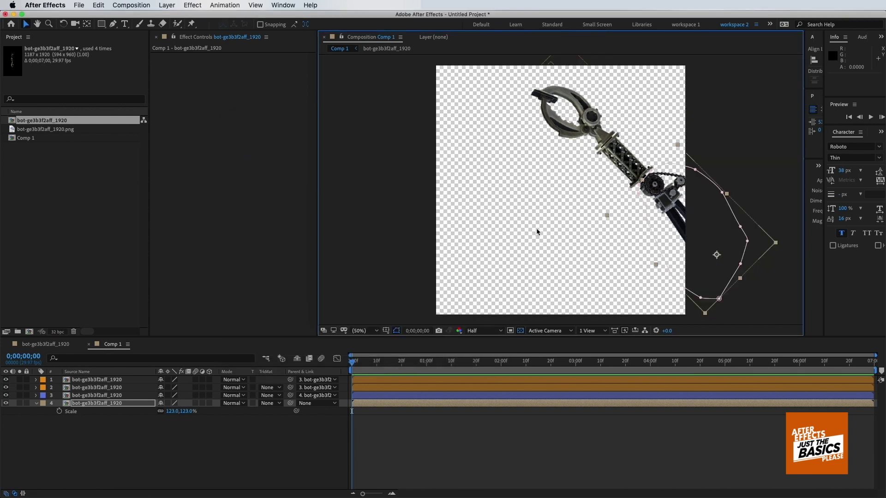
# Step: Move the arm into the square frame and set its scale to 100%
pyautogui.moveTo(689, 239)
pyautogui.mouseDown()
pyautogui.moveTo(649, 238)
pyautogui.moveTo(669, 217)
pyautogui.mouseUp()
pyautogui.click(187, 411)
pyautogui.press('Return')
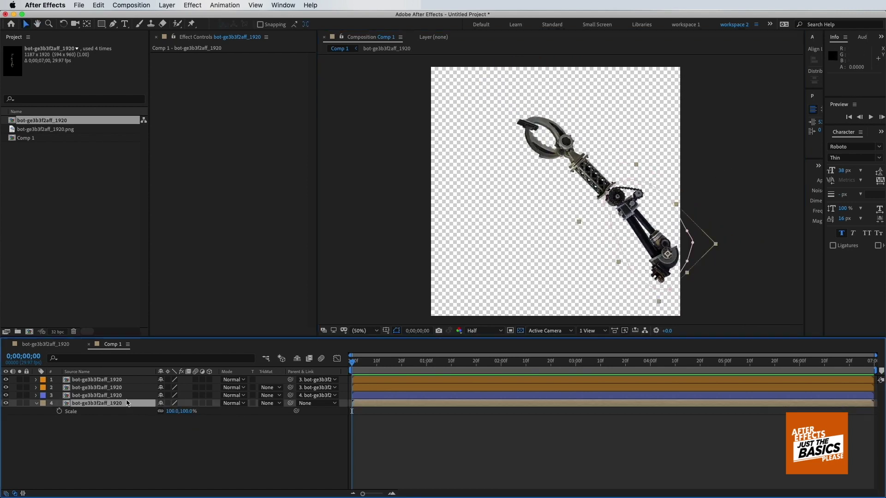
# Step: Keyframe the rear arm's rotation from 97° at frame 0 to 22f, easing into 22f
pyautogui.moveTo(630, 229); pyautogui.dragTo(615, 229)
pyautogui.press('space')
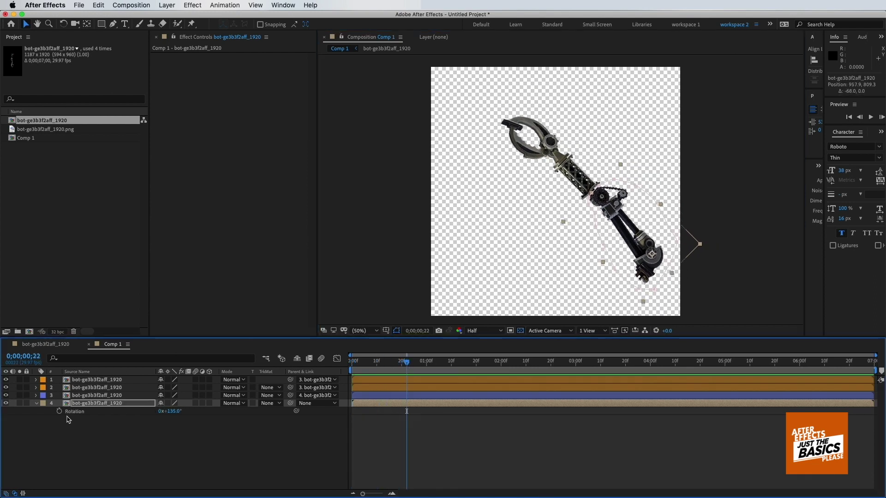
pyautogui.click(60, 411)
pyautogui.press('Home')
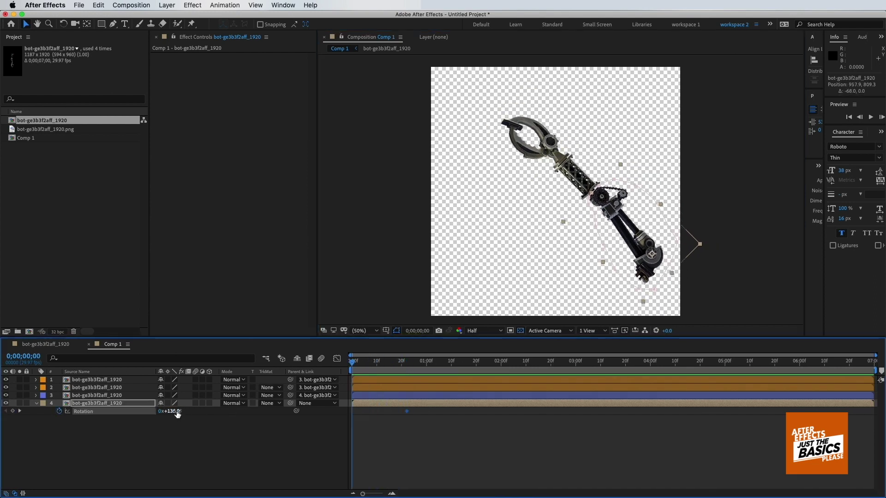
pyautogui.moveTo(178, 414); pyautogui.dragTo(166, 413)
pyautogui.rightClick(406, 411)
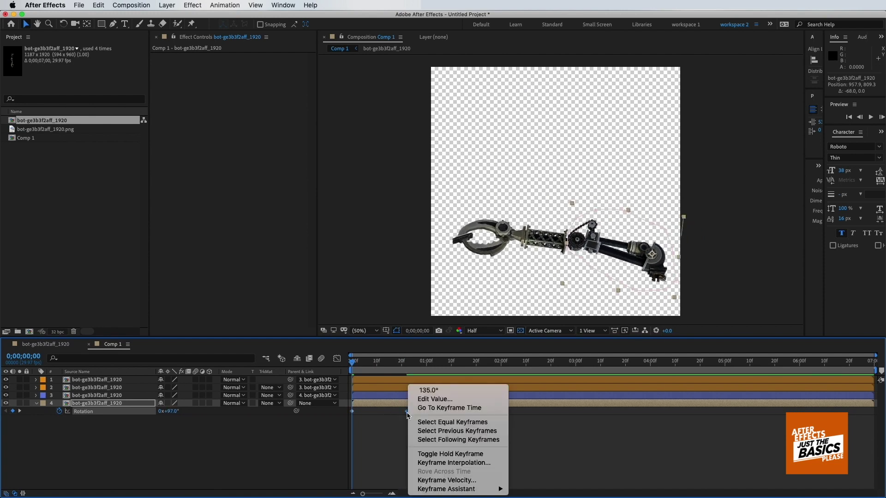
pyautogui.moveTo(461, 489)
pyautogui.click(551, 446)
# Step: Copy the rotation keyframe to 17f and shift the later keyframes later in time
pyautogui.press('space')
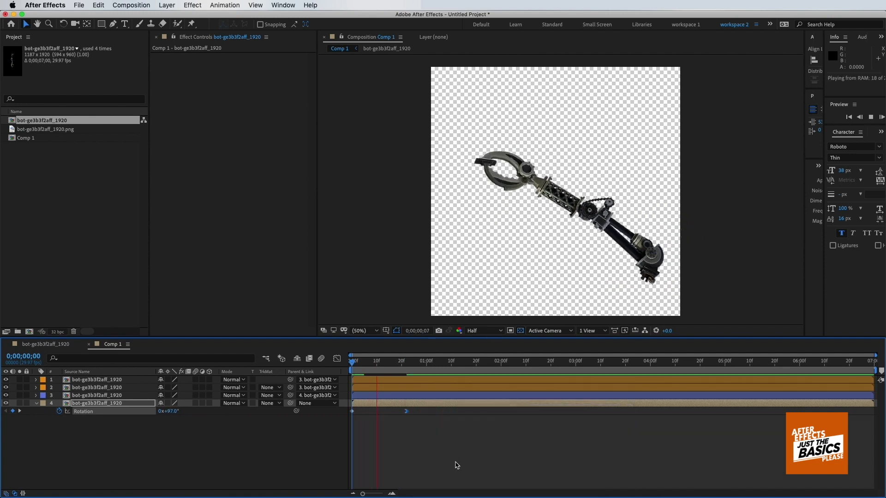
pyautogui.moveTo(428, 362)
pyautogui.mouseDown()
pyautogui.moveTo(401, 384)
pyautogui.moveTo(409, 383)
pyautogui.moveTo(396, 373)
pyautogui.mouseUp()
pyautogui.hotkey('ctrl', 'c')
pyautogui.hotkey('ctrl', 'v')
pyautogui.press('space')
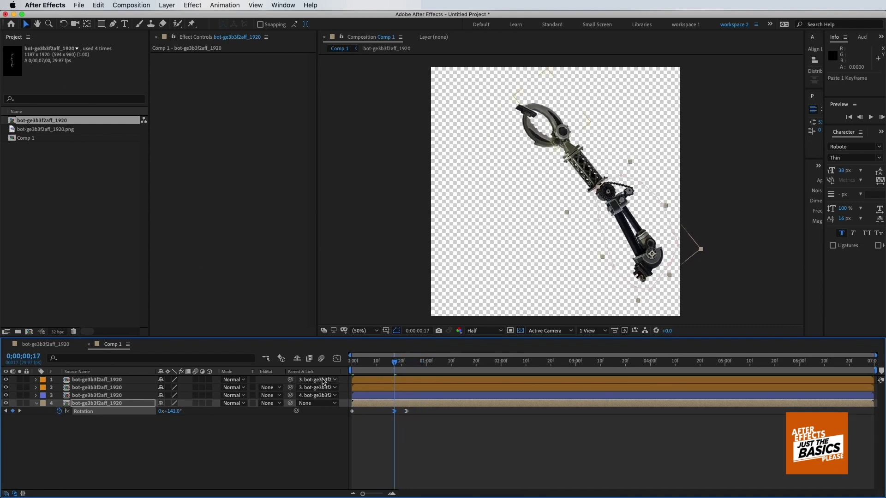
pyautogui.moveTo(391, 362); pyautogui.dragTo(400, 362)
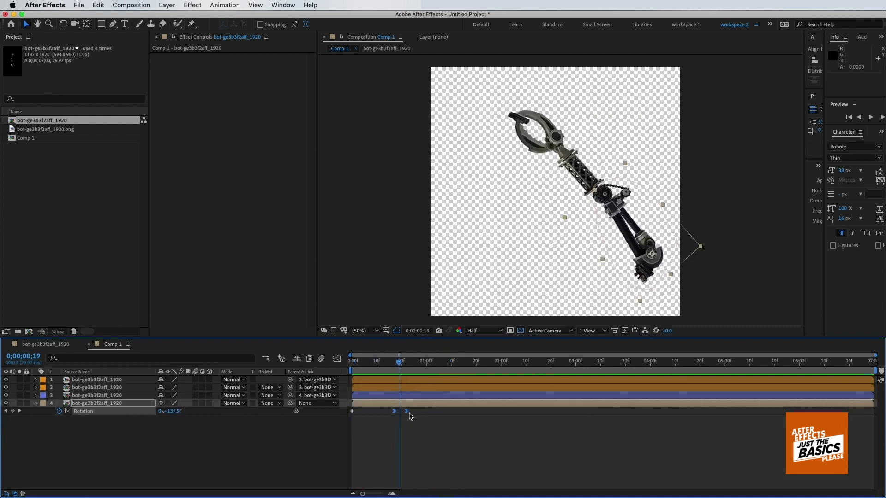
pyautogui.moveTo(406, 411); pyautogui.dragTo(438, 411)
# Step: Lower the starting rotation to 83° and ease out of the first keyframe
pyautogui.press('Home')
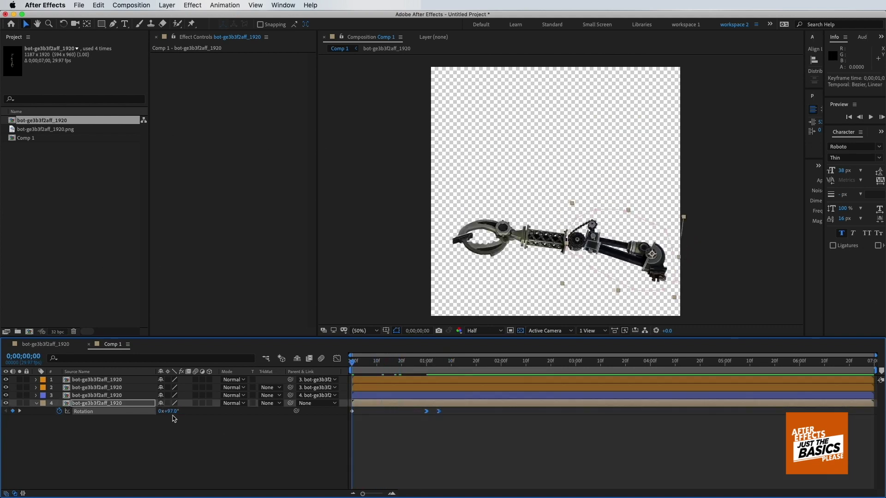
pyautogui.moveTo(171, 411); pyautogui.dragTo(164, 411)
pyautogui.rightClick(354, 411)
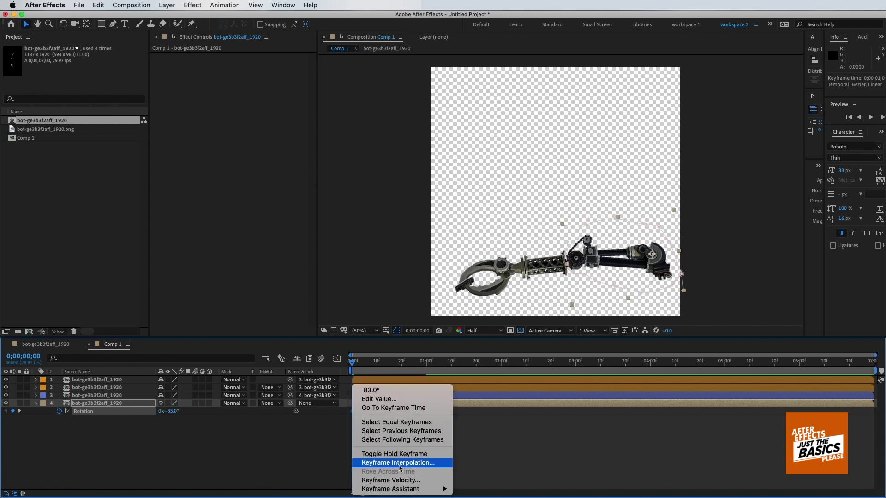
pyautogui.moveTo(407, 484)
pyautogui.click(484, 459)
pyautogui.press('space')
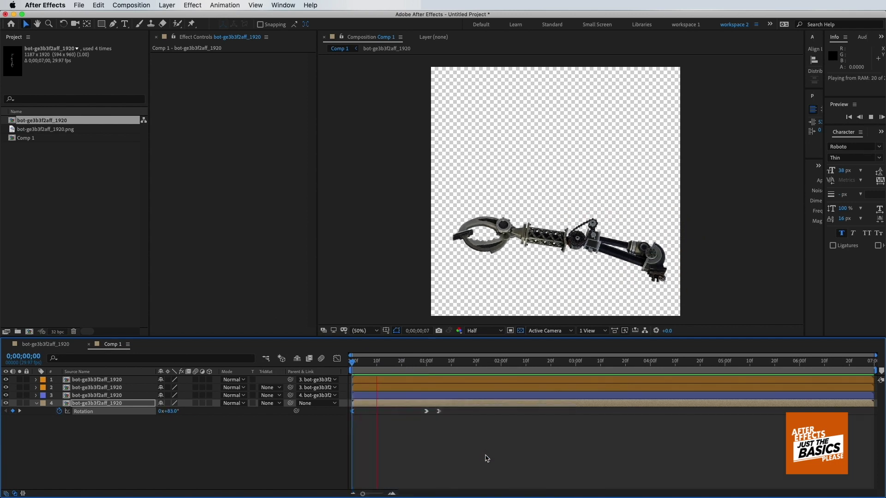
# Step: Keyframe the upper arm (layer 3) rotation at -52° at frame 21 and -20° at 1;28
pyautogui.click(404, 364)
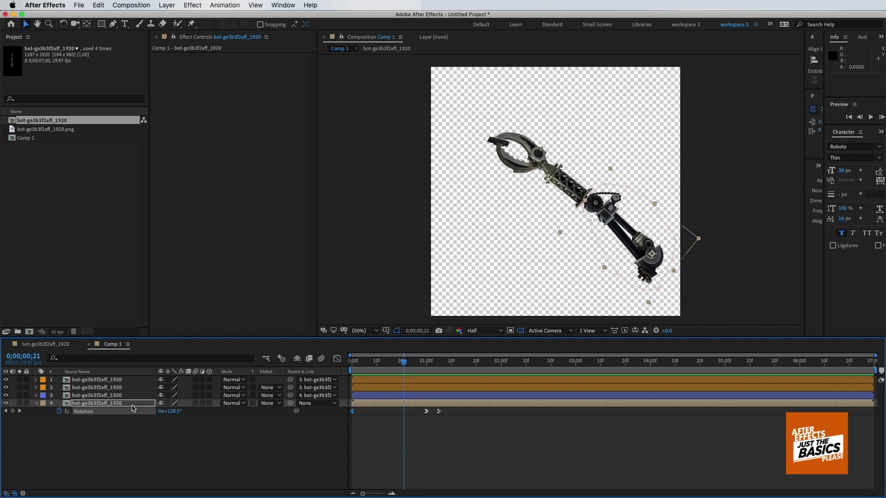
pyautogui.click(97, 395)
pyautogui.press('r')
pyautogui.moveTo(167, 404); pyautogui.dragTo(152, 409)
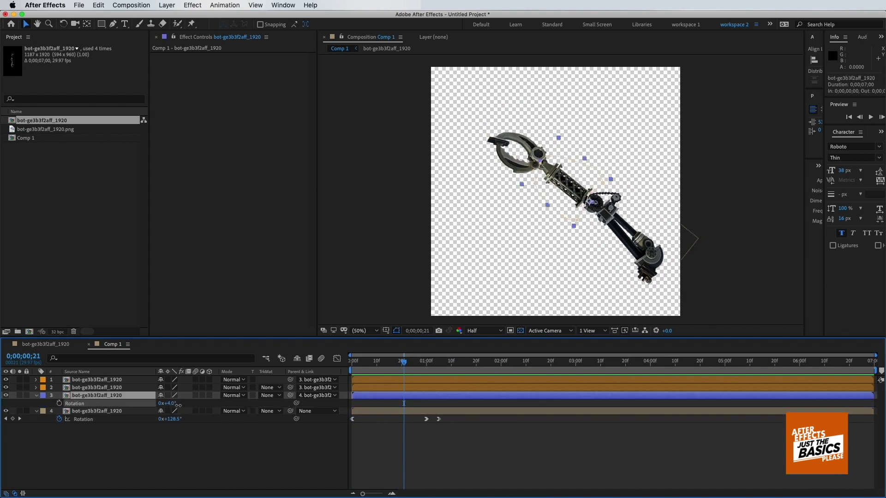
pyautogui.press('Return')
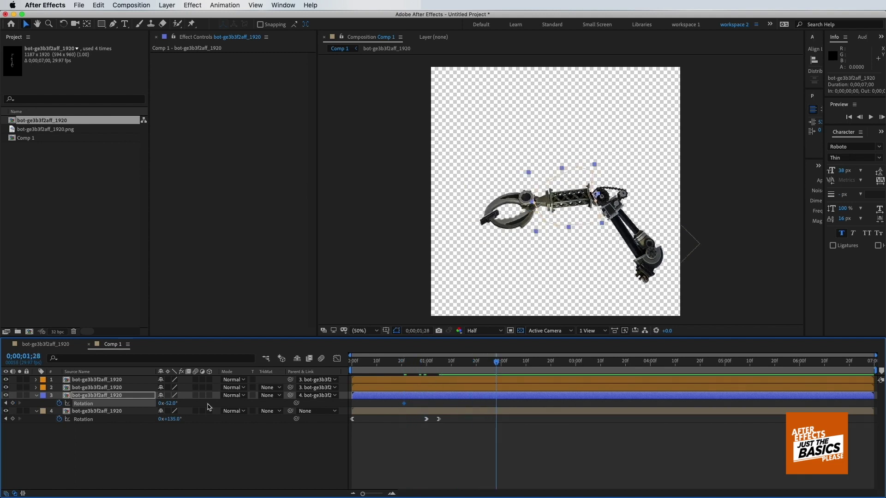
pyautogui.moveTo(174, 404); pyautogui.dragTo(190, 404)
# Step: Add upper-arm rotation keyframes at 2;09, 11° at 3;06, and -26° at 3;20
pyautogui.click(525, 365)
pyautogui.hotkey('ctrl', 'v')
pyautogui.press('space')
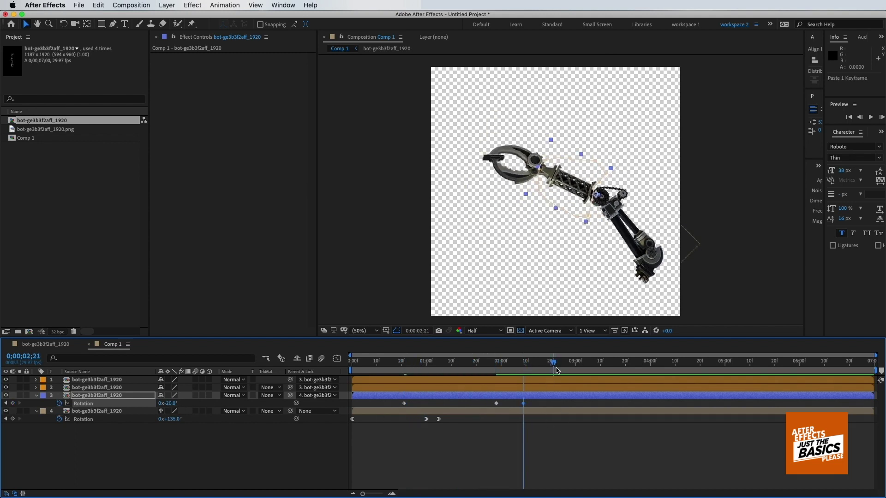
pyautogui.moveTo(180, 404); pyautogui.dragTo(195, 404)
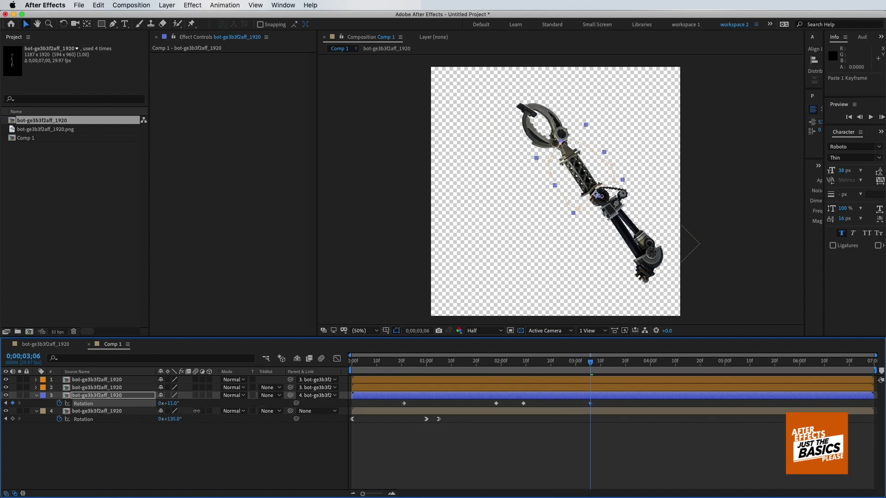
pyautogui.click(625, 373)
pyautogui.moveTo(180, 404); pyautogui.dragTo(164, 405)
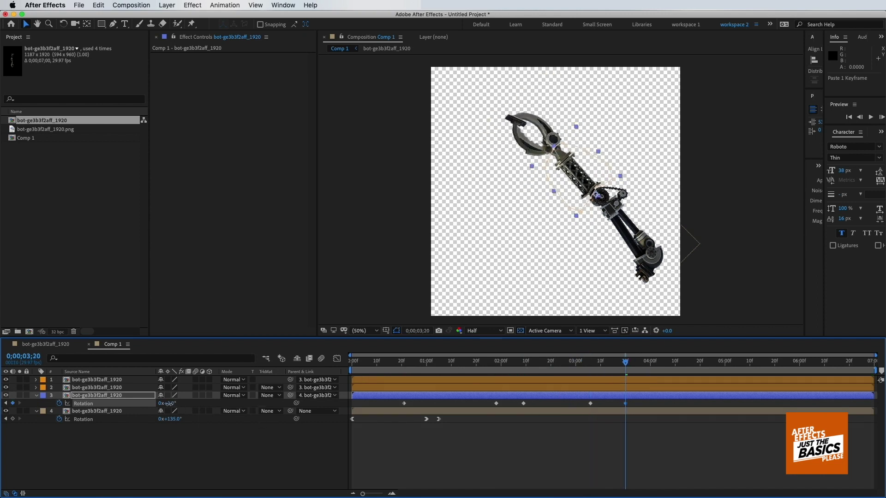
# Step: Ease into the 3;20 keyframe, then set another keyframe to -20° and ease into it
pyautogui.rightClick(625, 404)
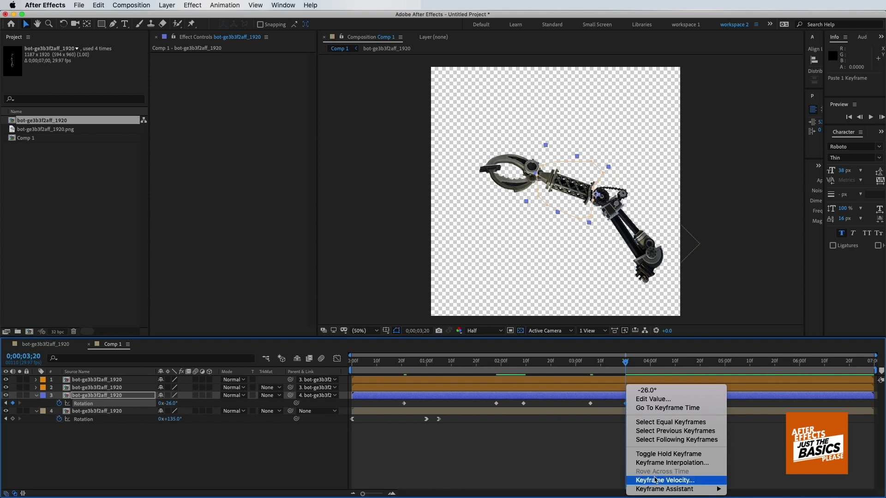
pyautogui.moveTo(655, 488)
pyautogui.click(757, 445)
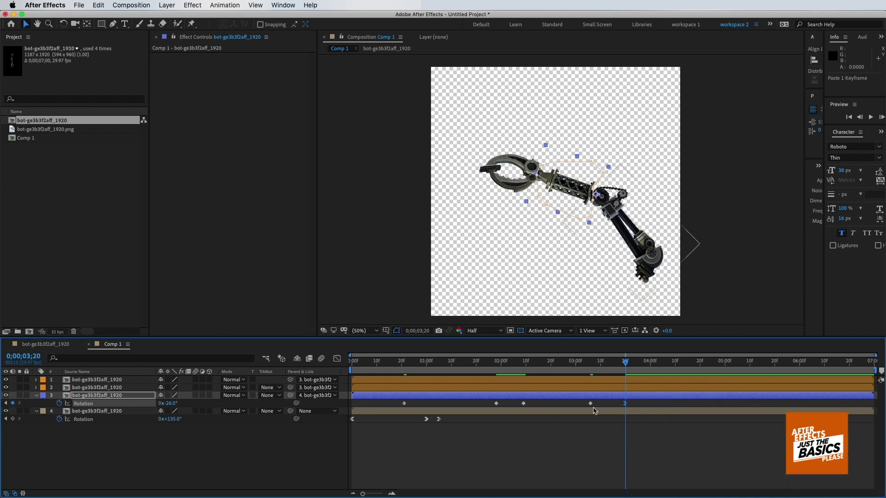
pyautogui.doubleClick(523, 404)
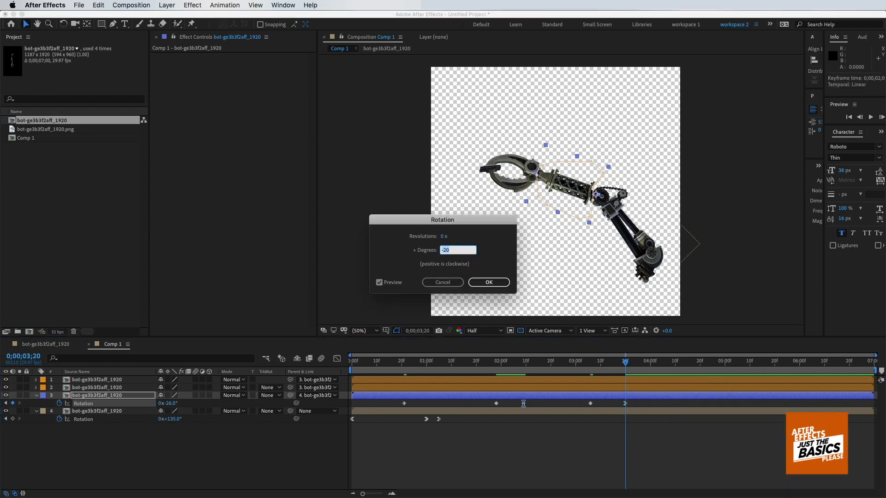
pyautogui.click(485, 283)
pyautogui.rightClick(524, 404)
pyautogui.moveTo(576, 490)
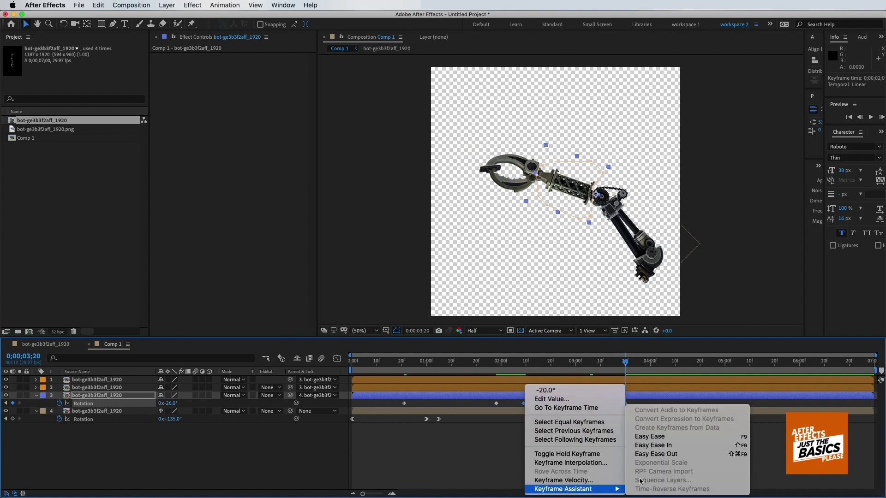
pyautogui.click(641, 452)
# Step: Ease out of another upper-arm keyframe and play the animation from the start
pyautogui.click(496, 404)
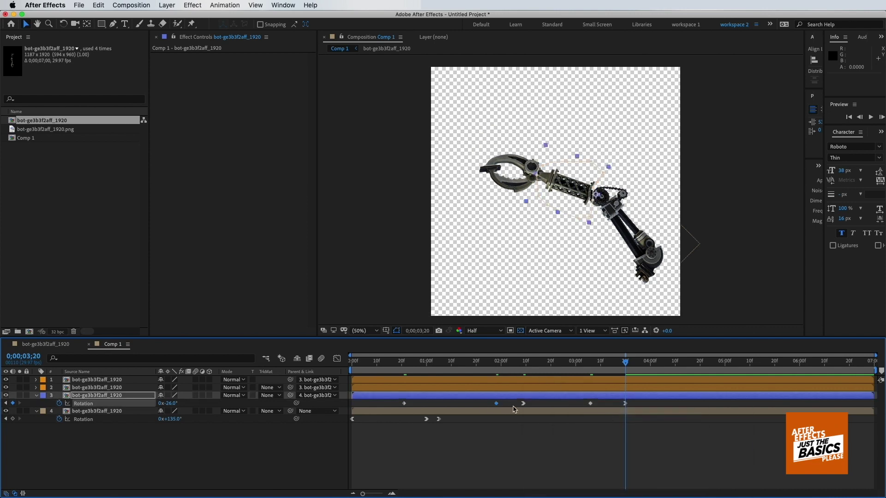
pyautogui.rightClick(593, 408)
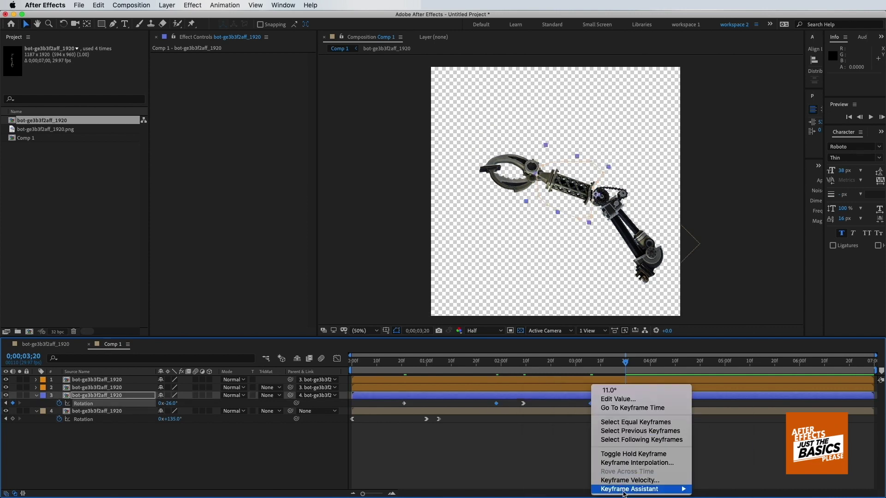
pyautogui.moveTo(625, 490)
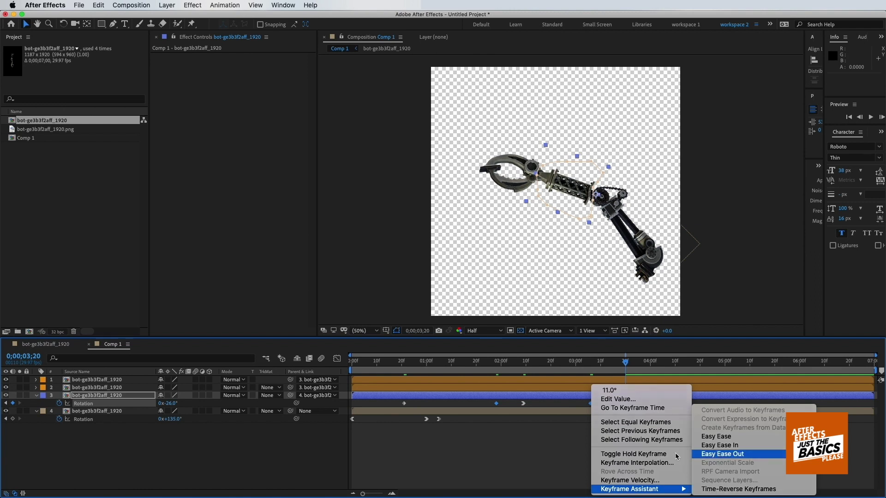
pyautogui.click(708, 454)
pyautogui.press('space')
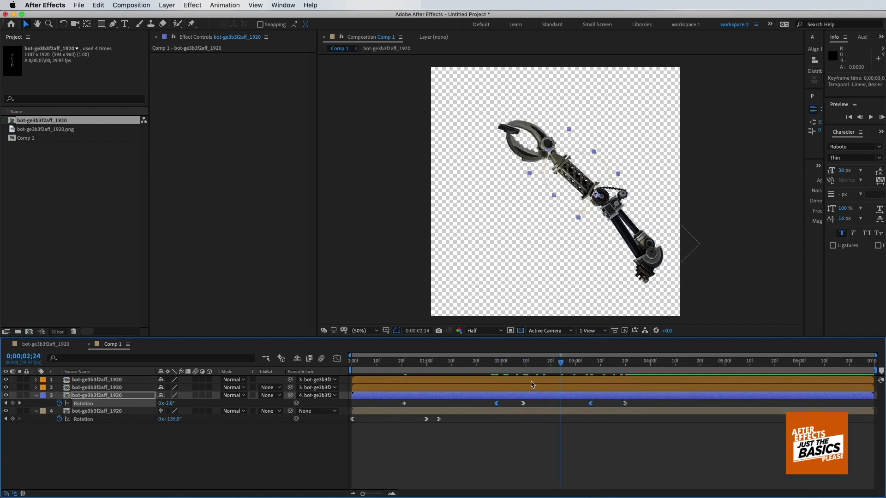
pyautogui.press('Home')
pyautogui.press('space')
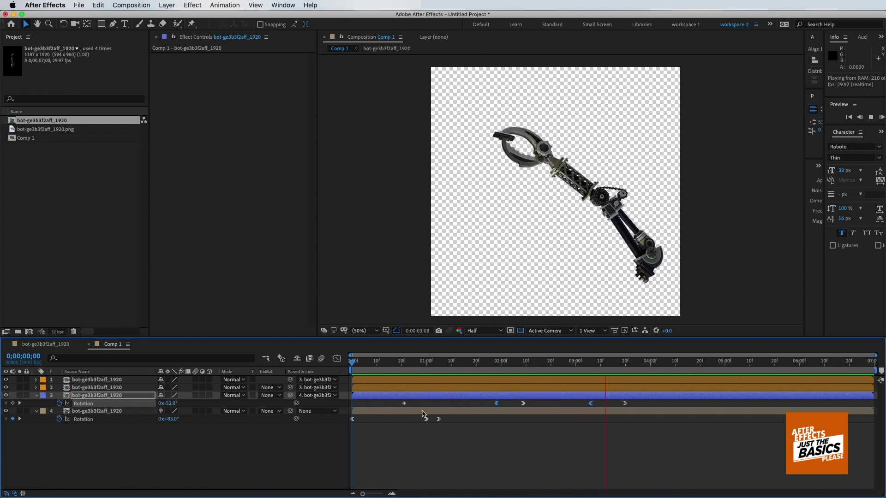
# Step: Ease the upper arm's -52° keyframe, then retime the upper-arm and base-arm keyframes
pyautogui.press('space')
pyautogui.click(516, 395)
pyautogui.rightClick(404, 403)
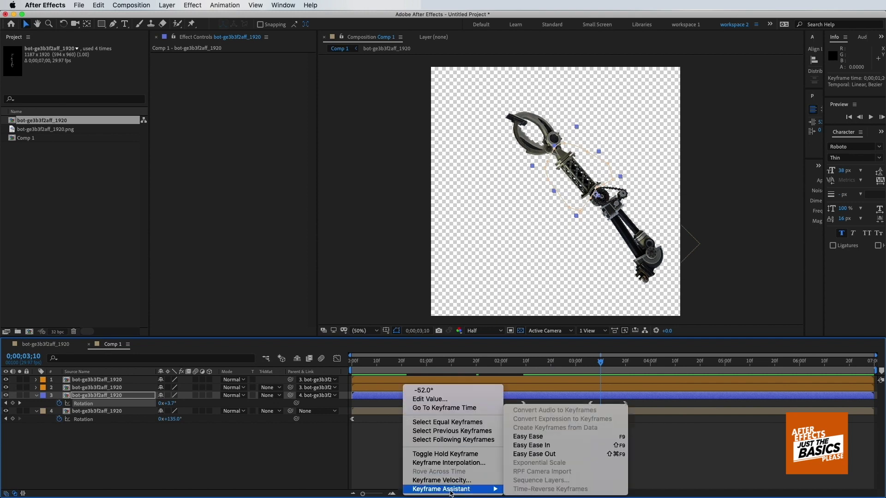
pyautogui.click(533, 463)
pyautogui.click(514, 404)
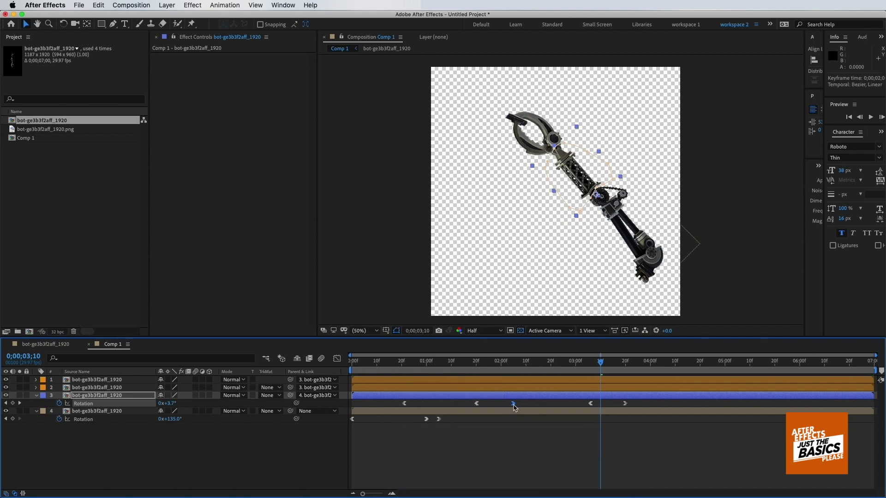
pyautogui.moveTo(558, 415)
pyautogui.mouseDown()
pyautogui.moveTo(654, 400)
pyautogui.moveTo(602, 403)
pyautogui.mouseUp()
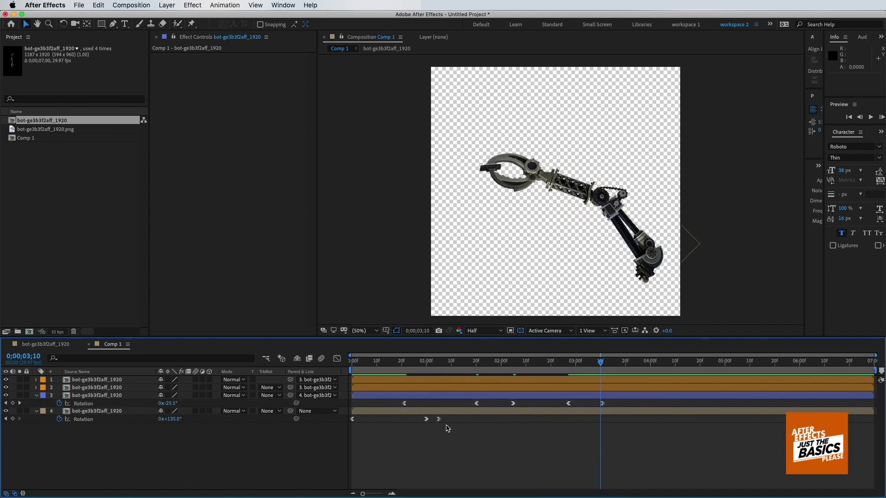
pyautogui.moveTo(445, 428)
pyautogui.mouseDown()
pyautogui.moveTo(420, 416)
pyautogui.moveTo(448, 419)
pyautogui.mouseUp()
pyautogui.moveTo(486, 376); pyautogui.dragTo(627, 386)
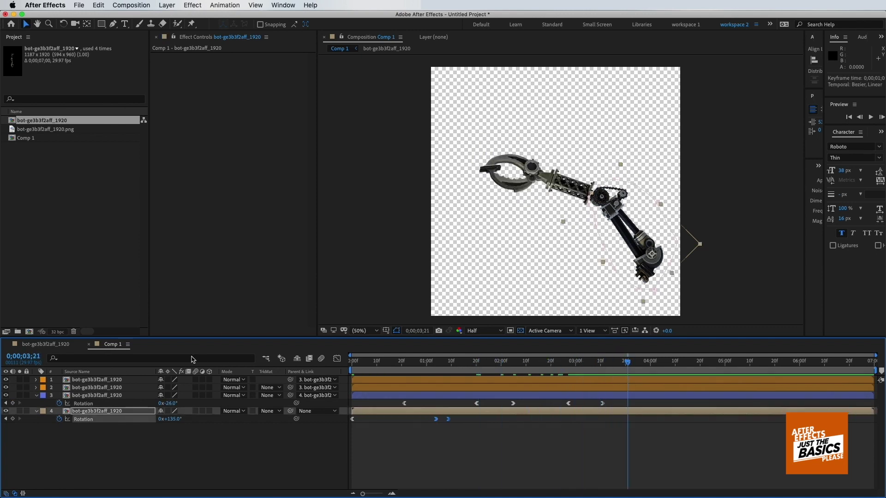
# Step: Replace the -38° change with a -37° rotation keyframe on layer 3 at 3;11
pyautogui.moveTo(171, 404); pyautogui.dragTo(162, 404)
pyautogui.click(591, 395)
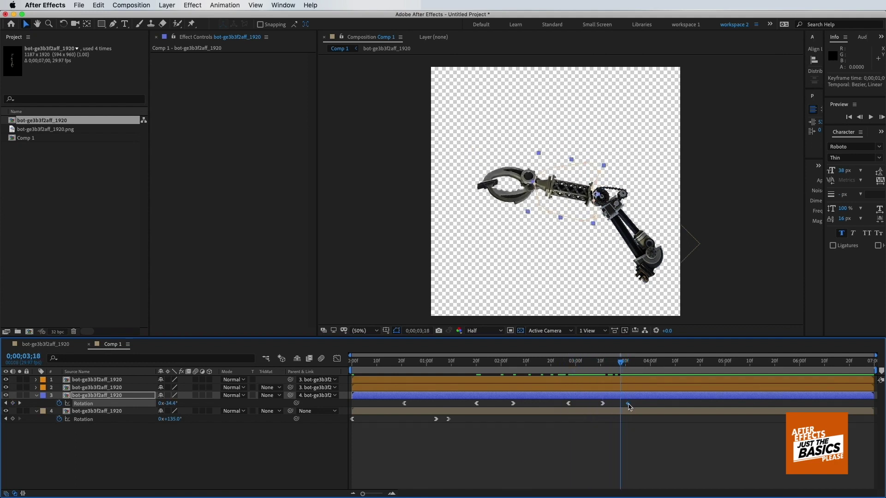
pyautogui.hotkey('ctrl', 'z')
pyautogui.moveTo(628, 364); pyautogui.dragTo(603, 368)
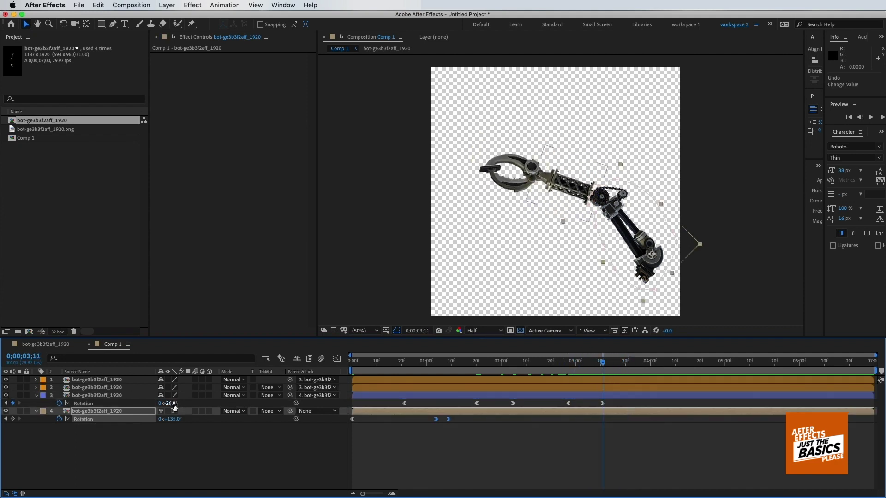
pyautogui.moveTo(174, 407); pyautogui.dragTo(167, 406)
pyautogui.click(383, 395)
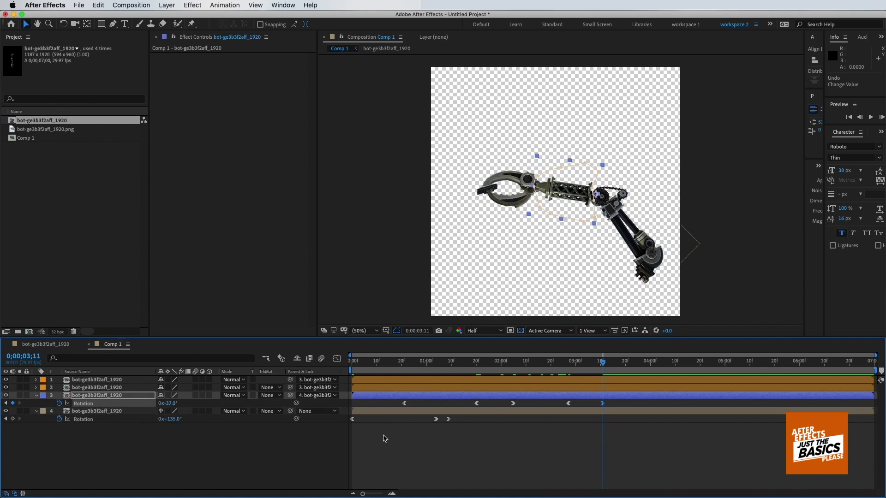
pyautogui.hotkey('ctrl', 'k')
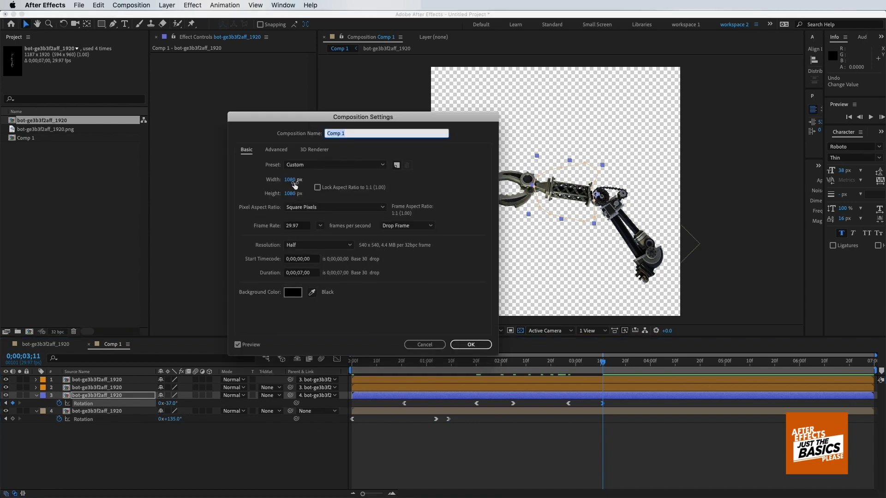
# Step: Change the composition height to 800 for a 1080 × 800 frame
pyautogui.click(292, 194)
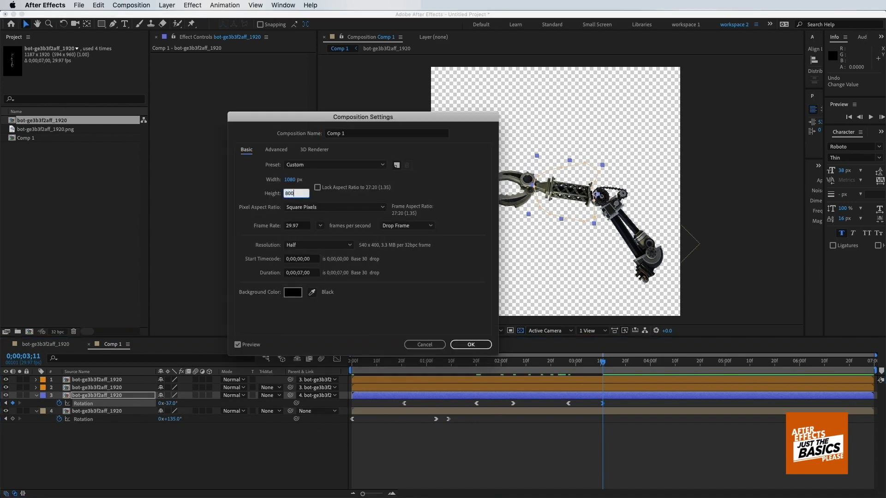
pyautogui.press('Return')
pyautogui.press('v')
pyautogui.moveTo(577, 362); pyautogui.dragTo(627, 368)
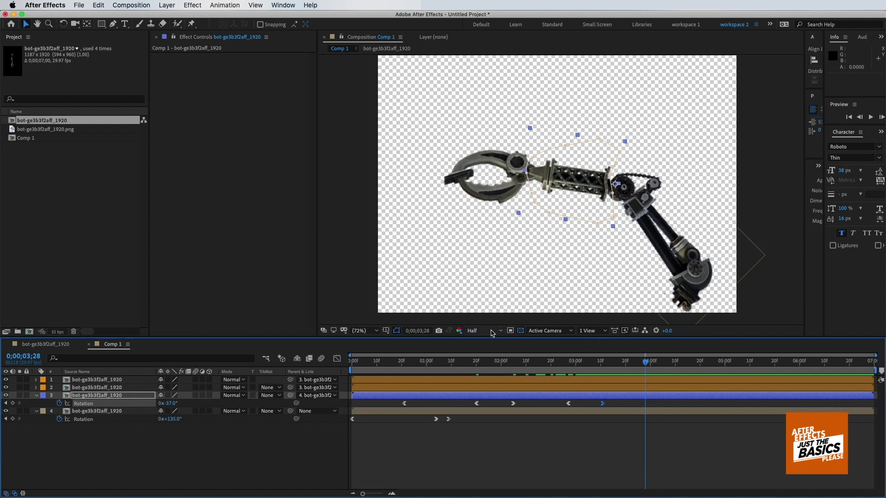
# Step: Add starting rotation keyframes to both claw jaws with Easy Ease Out
pyautogui.click(124, 381)
pyautogui.keyDown('shift'); pyautogui.click(119, 389); pyautogui.keyUp('shift')
pyautogui.press('r')
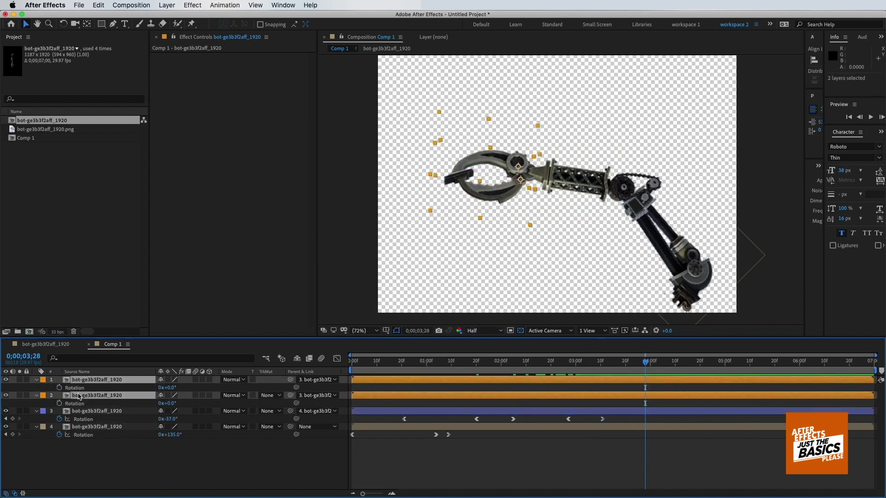
pyautogui.press('super+z')
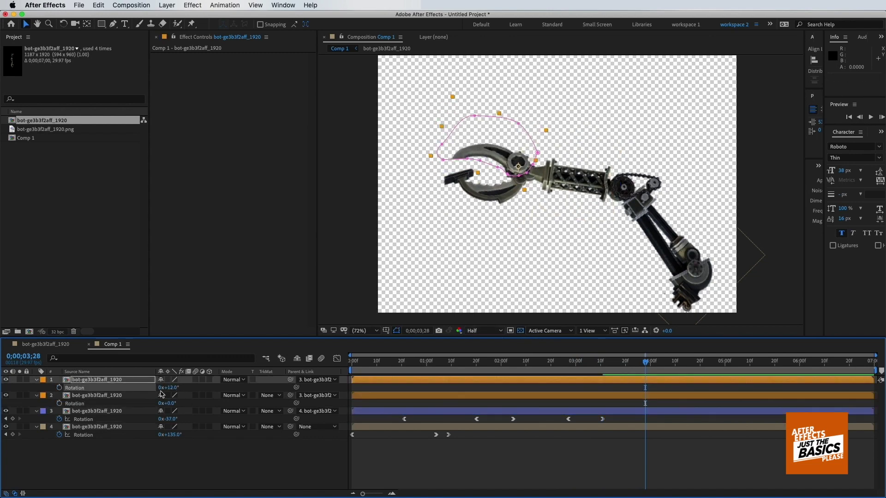
pyautogui.click(65, 395)
pyautogui.keyDown('shift'); pyautogui.click(92, 379); pyautogui.keyUp('shift')
pyautogui.hotkey('alt', 'shift', 'r')
pyautogui.moveTo(643, 388); pyautogui.dragTo(575, 387)
pyautogui.rightClick(576, 389)
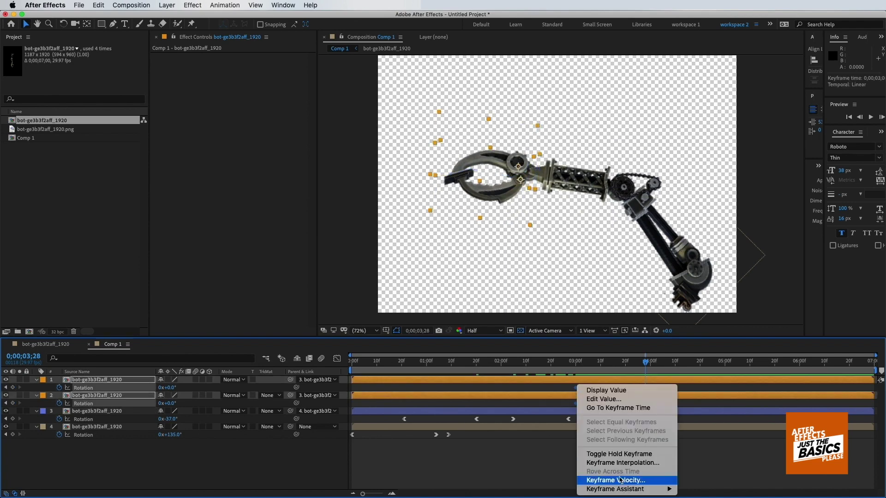
pyautogui.moveTo(618, 489)
pyautogui.click(706, 453)
# Step: Open the upper jaw to +30° and lower jaw to -30°, shifting those keyframes later
pyautogui.click(608, 373)
pyautogui.click(485, 452)
pyautogui.moveTo(172, 388); pyautogui.dragTo(148, 404)
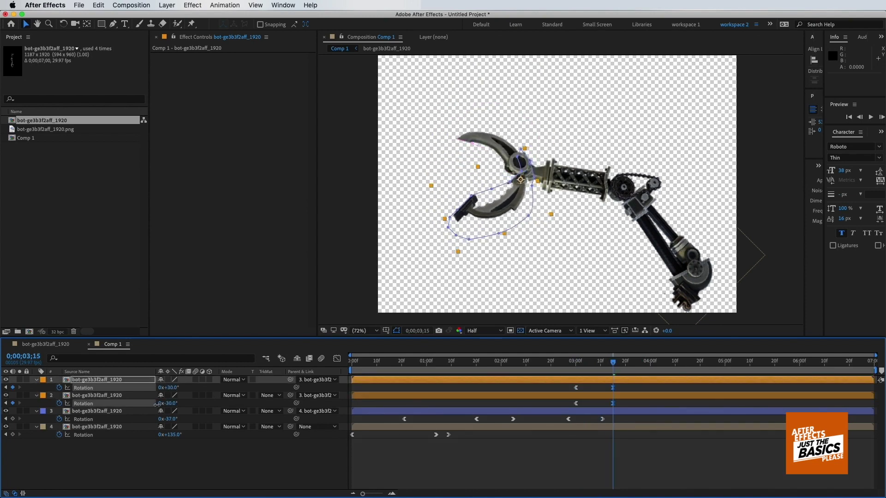
pyautogui.click(550, 473)
pyautogui.moveTo(572, 360)
pyautogui.mouseDown()
pyautogui.moveTo(618, 372)
pyautogui.moveTo(606, 408)
pyautogui.mouseUp()
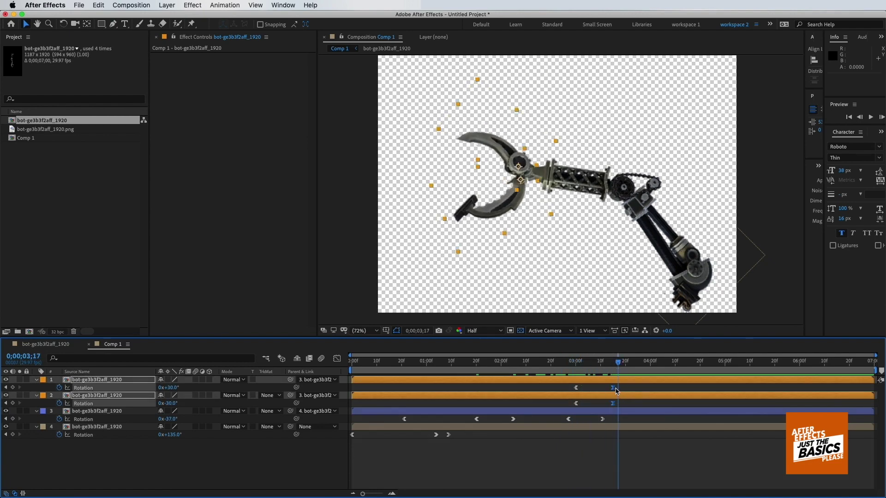
pyautogui.moveTo(571, 383)
pyautogui.mouseDown()
pyautogui.moveTo(619, 407)
pyautogui.moveTo(635, 403)
pyautogui.moveTo(632, 411)
pyautogui.moveTo(618, 403)
pyautogui.mouseUp()
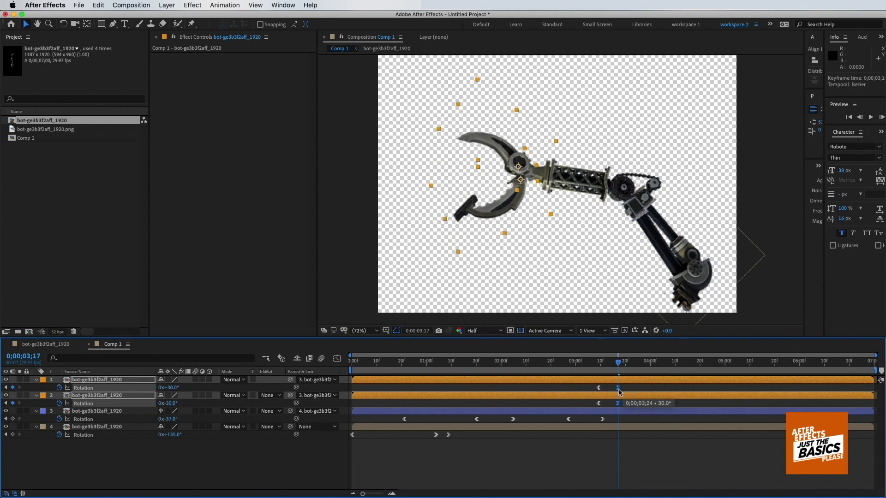
# Step: Add rotation keyframes for both jaws at 3;25 and nudge the middle keyframes later
pyautogui.moveTo(619, 363); pyautogui.dragTo(638, 363)
pyautogui.click(638, 397)
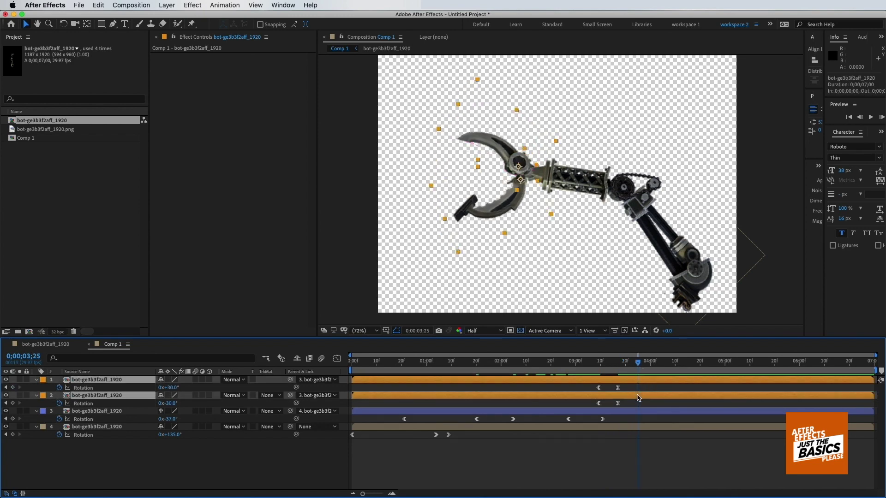
pyautogui.click(12, 388)
pyautogui.press('pageup')
pyautogui.press('pageup')
pyautogui.press('pageup')
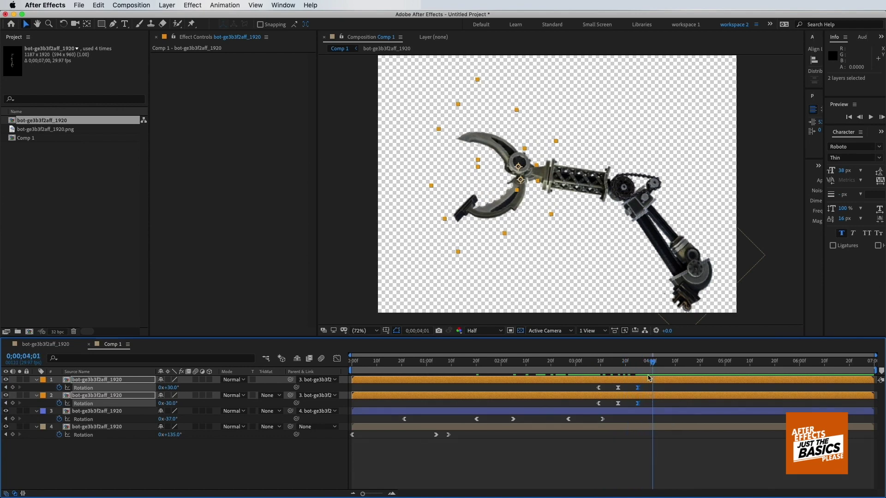
pyautogui.moveTo(610, 390)
pyautogui.mouseDown()
pyautogui.moveTo(626, 406)
pyautogui.moveTo(628, 397)
pyautogui.mouseUp()
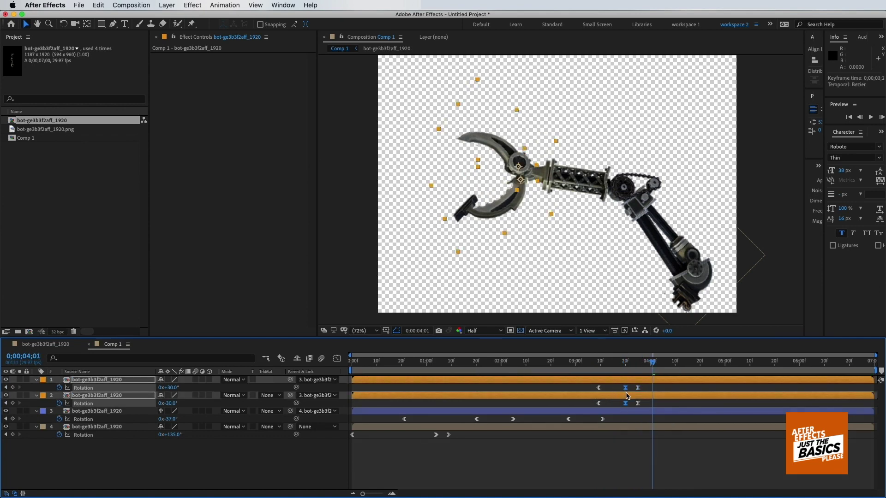
# Step: Set both the upper and lower jaw rotations back to 0° to close the claw
pyautogui.click(601, 391)
pyautogui.click(598, 388)
pyautogui.hotkey('ctrl', 'c')
pyautogui.hotkey('ctrl', 'v')
pyautogui.click(601, 405)
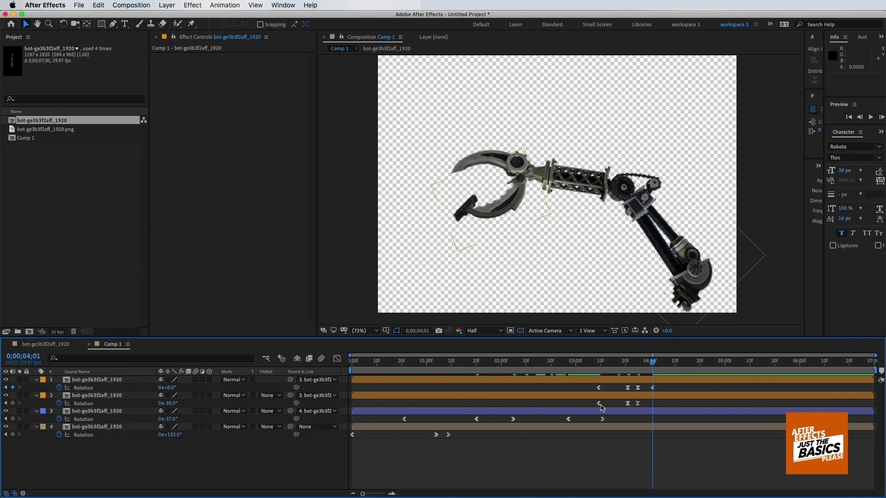
pyautogui.click(598, 404)
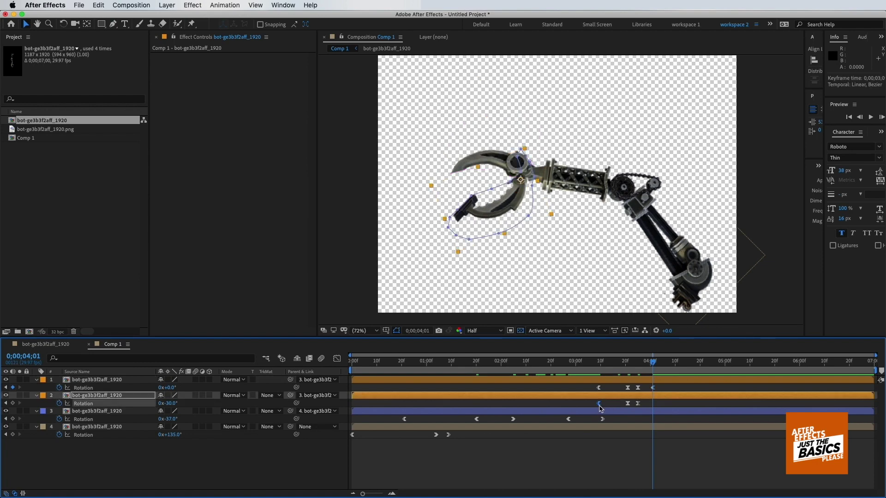
pyautogui.hotkey('ctrl', 'c')
pyautogui.hotkey('ctrl', 'v')
# Step: Apply Easy Ease to both jaws' closing keyframes and preview the claw
pyautogui.click(652, 404)
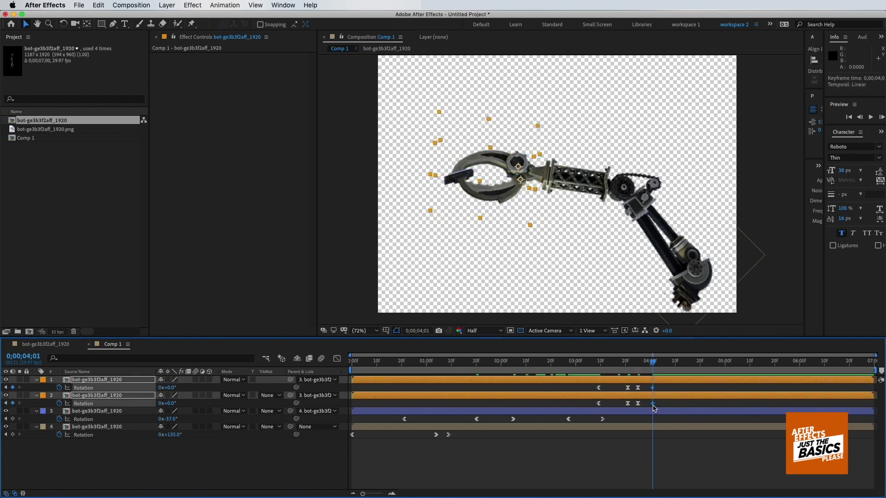
pyautogui.rightClick(653, 406)
pyautogui.moveTo(682, 489)
pyautogui.click(784, 453)
pyautogui.press('space')
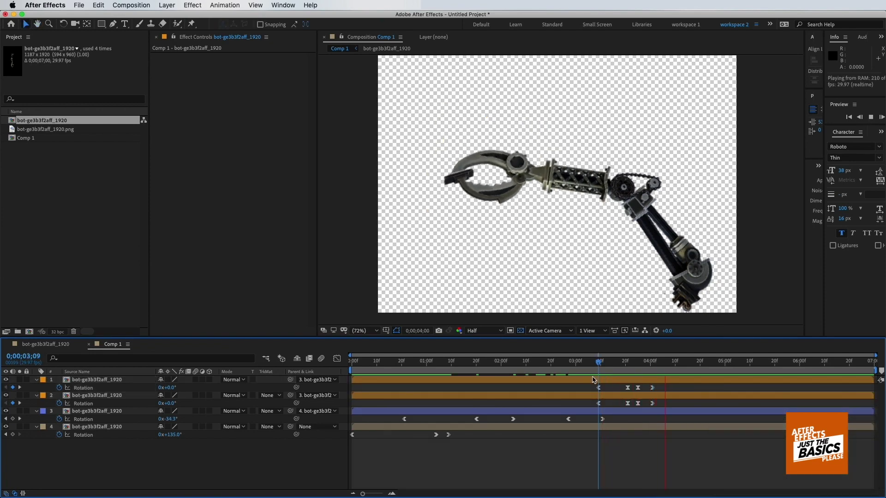
# Step: Copy both jaws' four rotation keyframes and paste them at 4;20 for a second grab
pyautogui.moveTo(666, 385); pyautogui.dragTo(595, 393)
pyautogui.hotkey('ctrl', 'c')
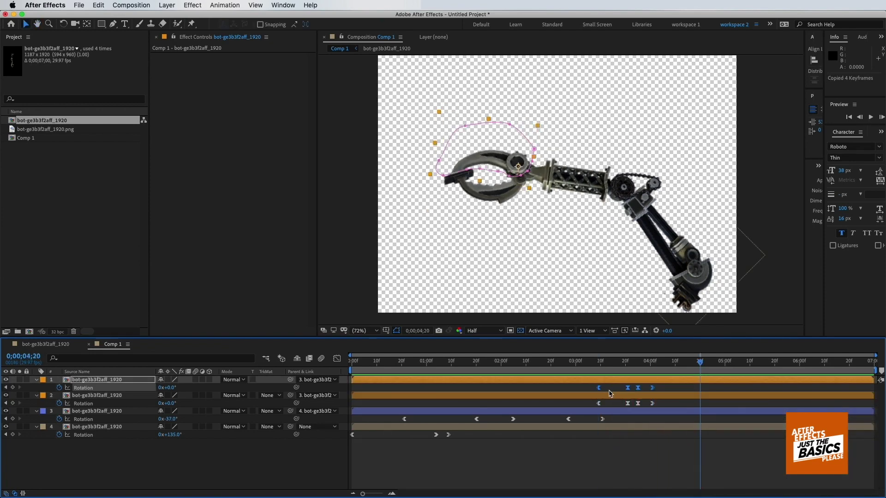
pyautogui.moveTo(678, 408); pyautogui.dragTo(585, 402)
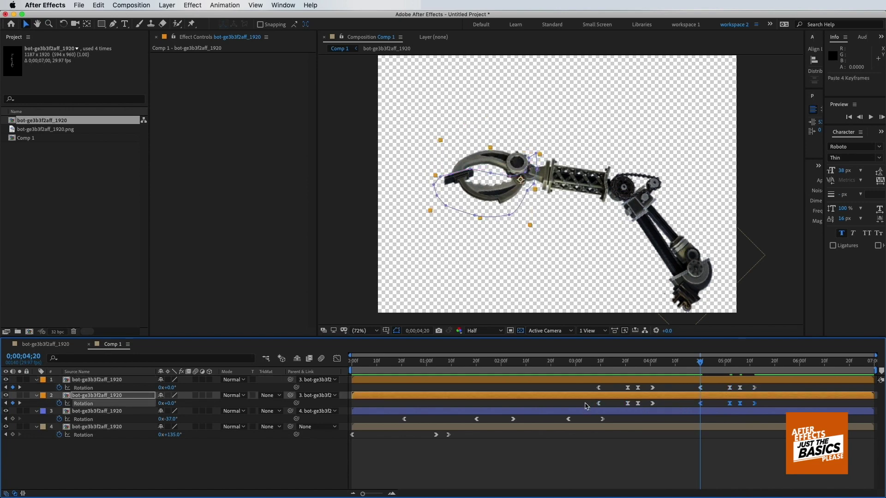
pyautogui.press('F2')
pyautogui.press('space')
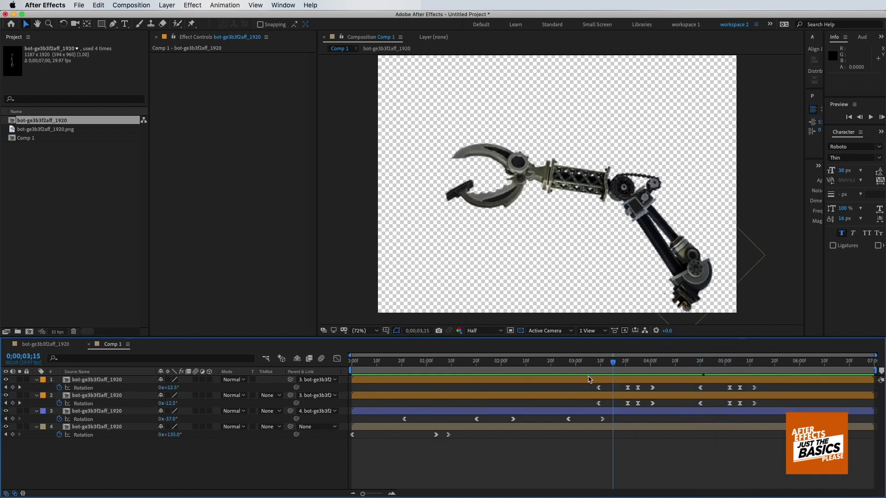
pyautogui.press('Home')
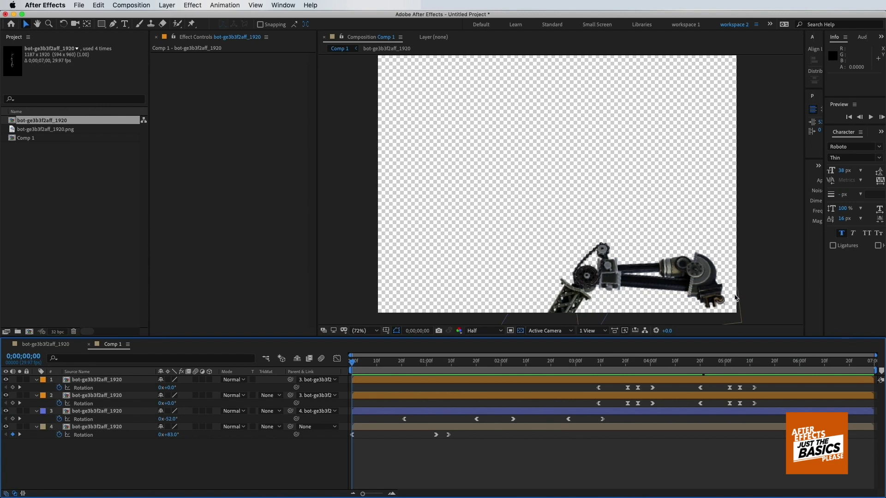
# Step: Preview at Full resolution, then open the jaws wider at 3;21, lower jaw to -58°
pyautogui.click(485, 332)
pyautogui.click(482, 321)
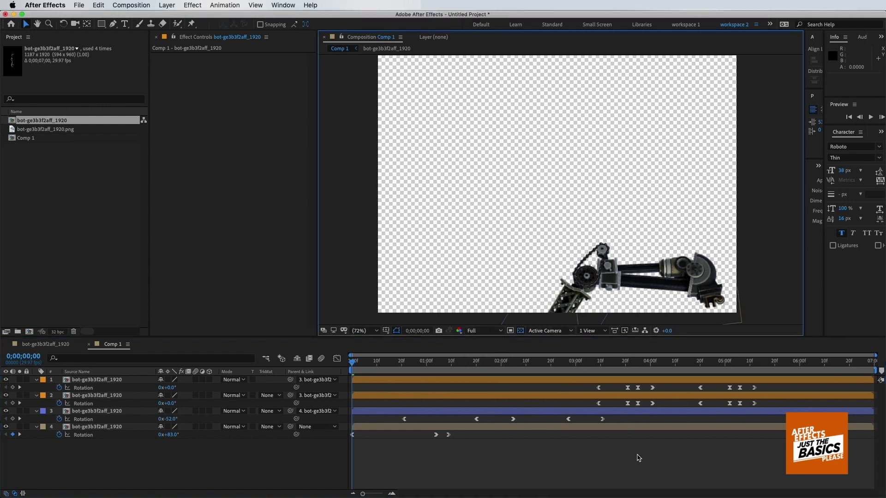
pyautogui.press('space')
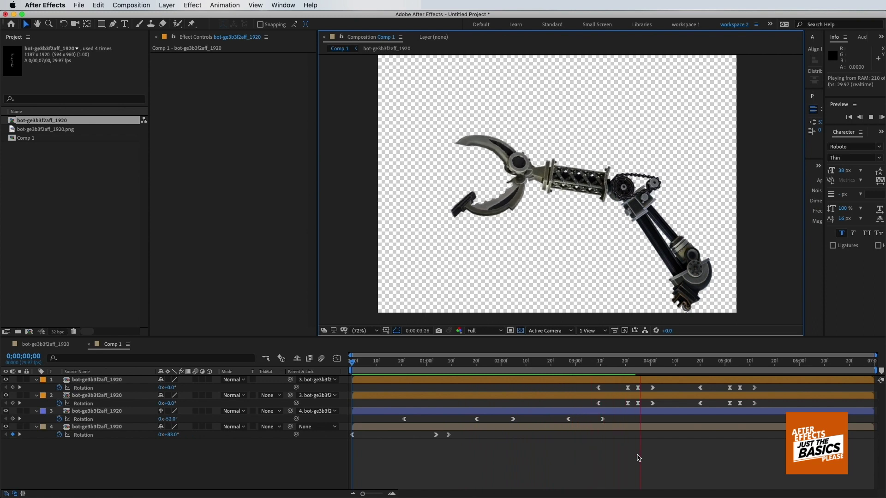
pyautogui.press('space')
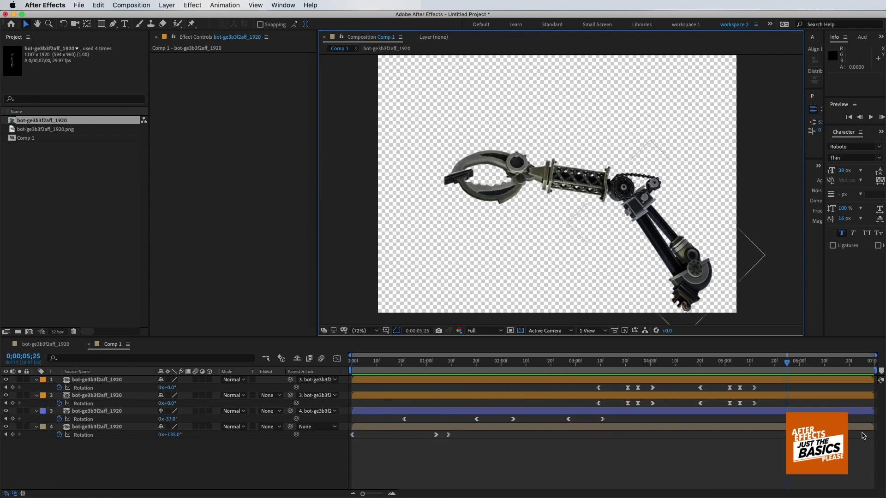
pyautogui.click(626, 375)
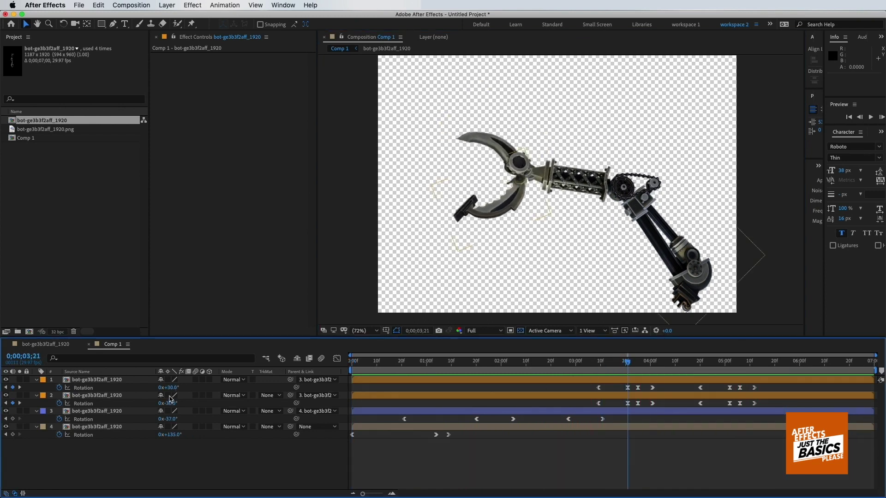
pyautogui.moveTo(176, 388)
pyautogui.mouseDown()
pyautogui.moveTo(185, 388)
pyautogui.moveTo(155, 404)
pyautogui.mouseUp()
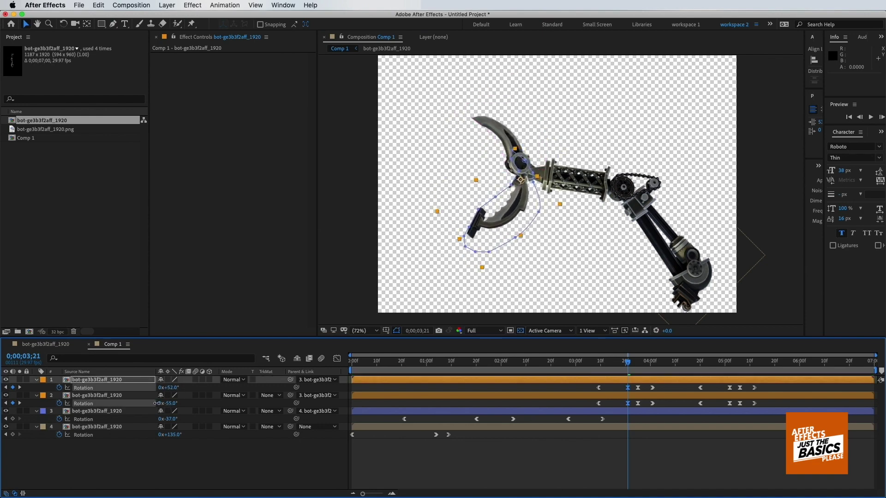
pyautogui.click(566, 461)
# Step: Shift both jaws' keyframes earlier to line up with the layer 3 arm swing
pyautogui.moveTo(692, 388)
pyautogui.mouseDown()
pyautogui.moveTo(724, 407)
pyautogui.moveTo(719, 387)
pyautogui.moveTo(694, 407)
pyautogui.mouseUp()
pyautogui.moveTo(719, 388); pyautogui.dragTo(699, 387)
pyautogui.moveTo(592, 393)
pyautogui.mouseDown()
pyautogui.moveTo(657, 407)
pyautogui.moveTo(630, 388)
pyautogui.mouseUp()
pyautogui.click(580, 431)
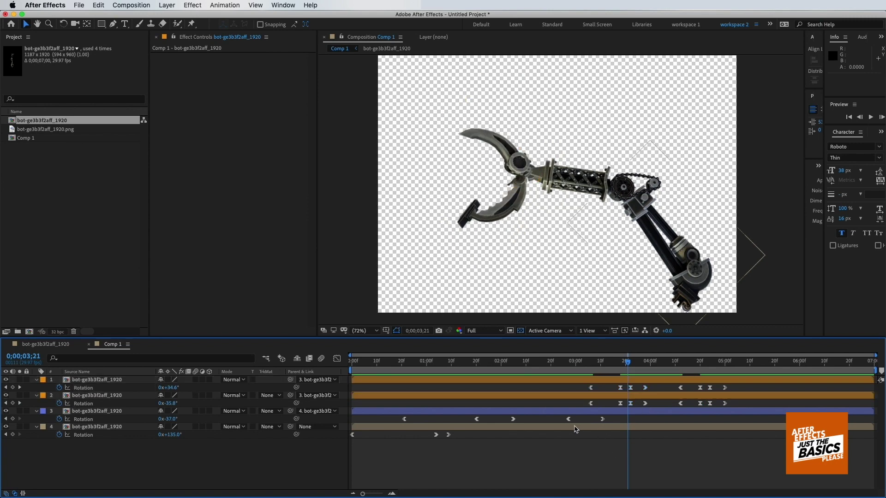
pyautogui.click(568, 420)
pyautogui.moveTo(702, 390)
pyautogui.mouseDown()
pyautogui.moveTo(728, 407)
pyautogui.moveTo(676, 393)
pyautogui.mouseUp()
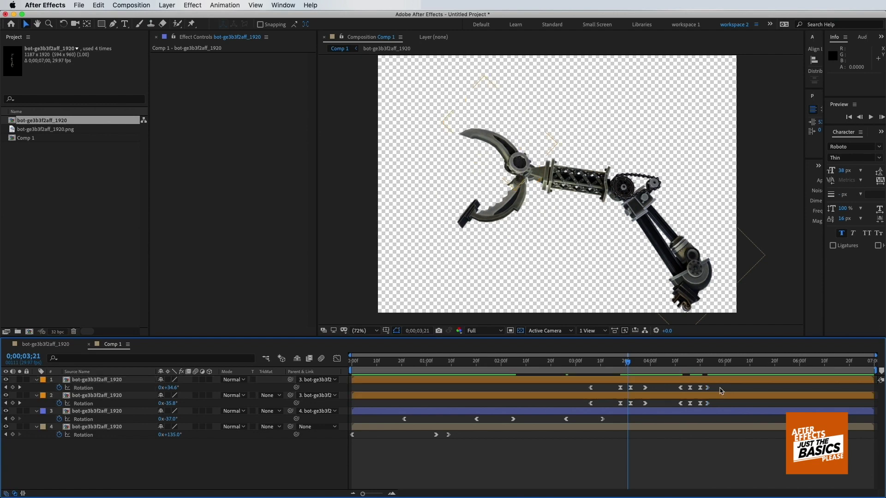
# Step: Paste the jaw keyframes at 5;00 and play back the full animation
pyautogui.click(725, 361)
pyautogui.hotkey('ctrl', 'v')
pyautogui.moveTo(721, 400); pyautogui.dragTo(670, 413)
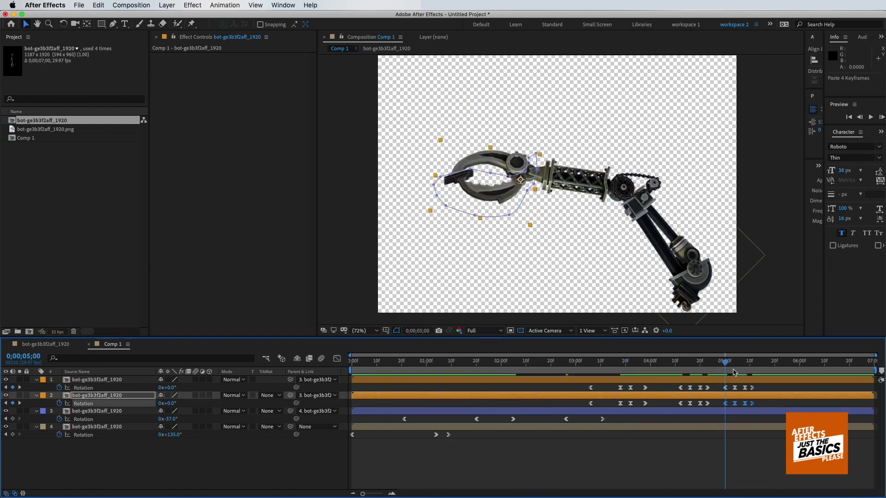
pyautogui.press('space')
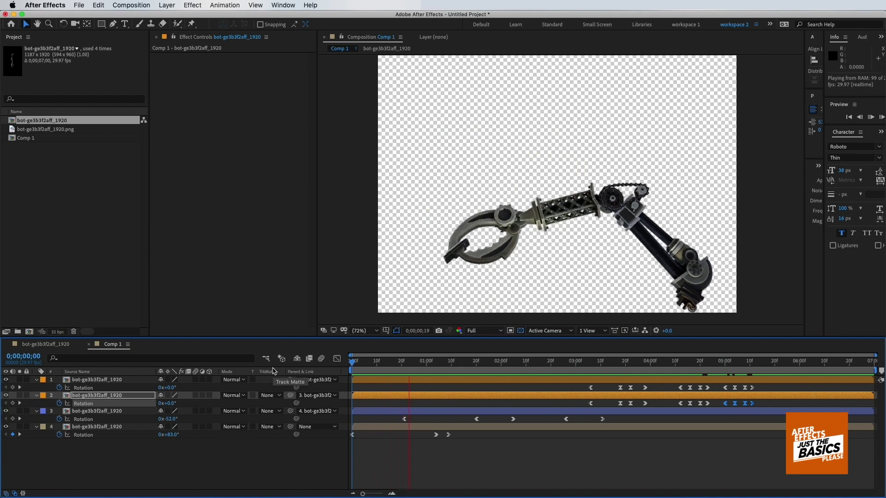